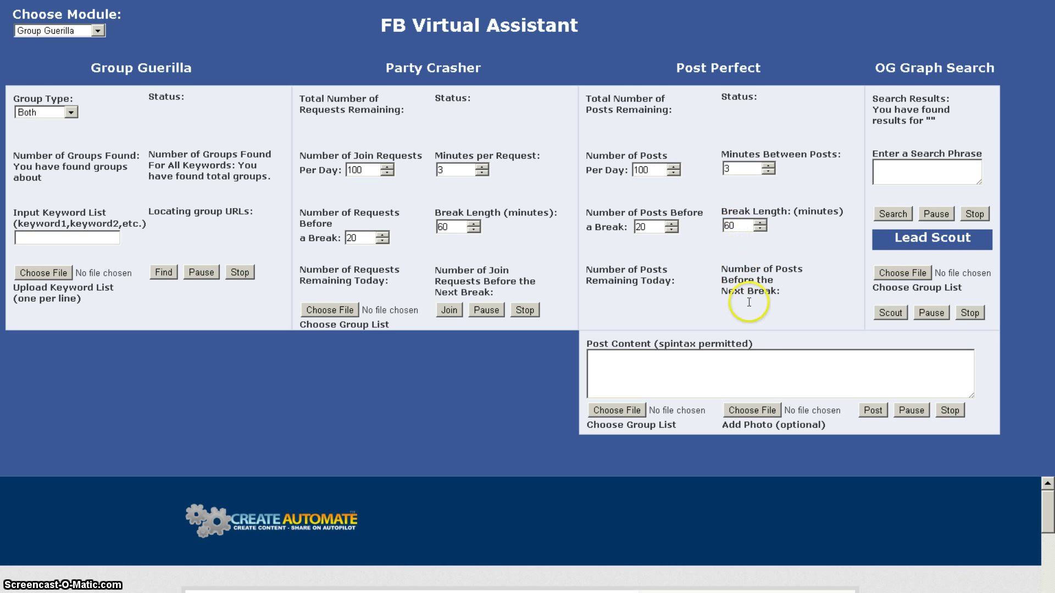
Step: Type '{This is test message number 1' into the Post Content box
{"action": "left_click", "coordinate": [665, 362]}
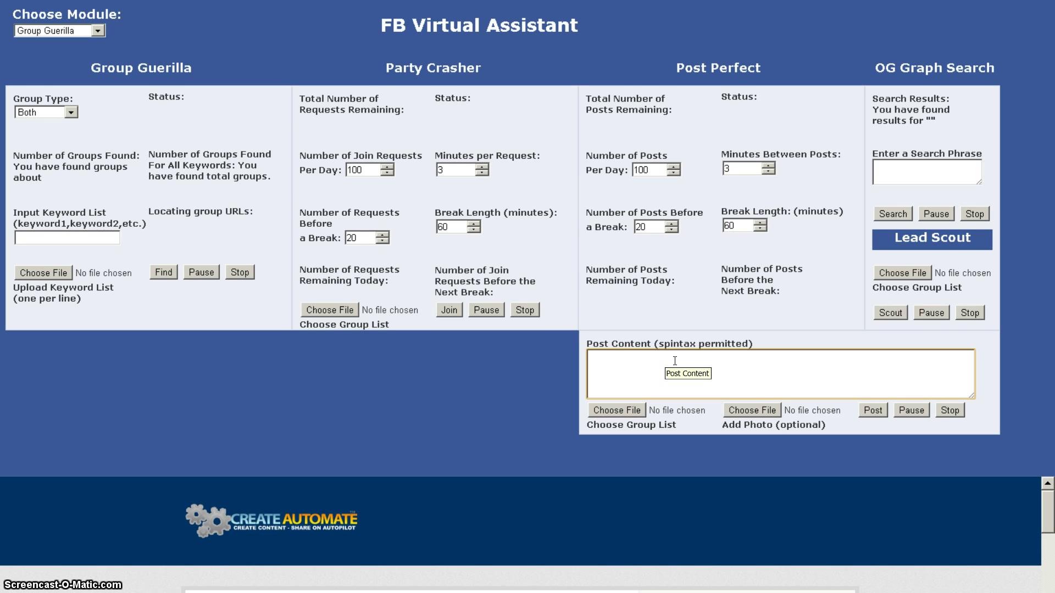
{"action": "type", "text": "{"}
{"action": "type", "text": "T"}
{"action": "type", "text": "hi"}
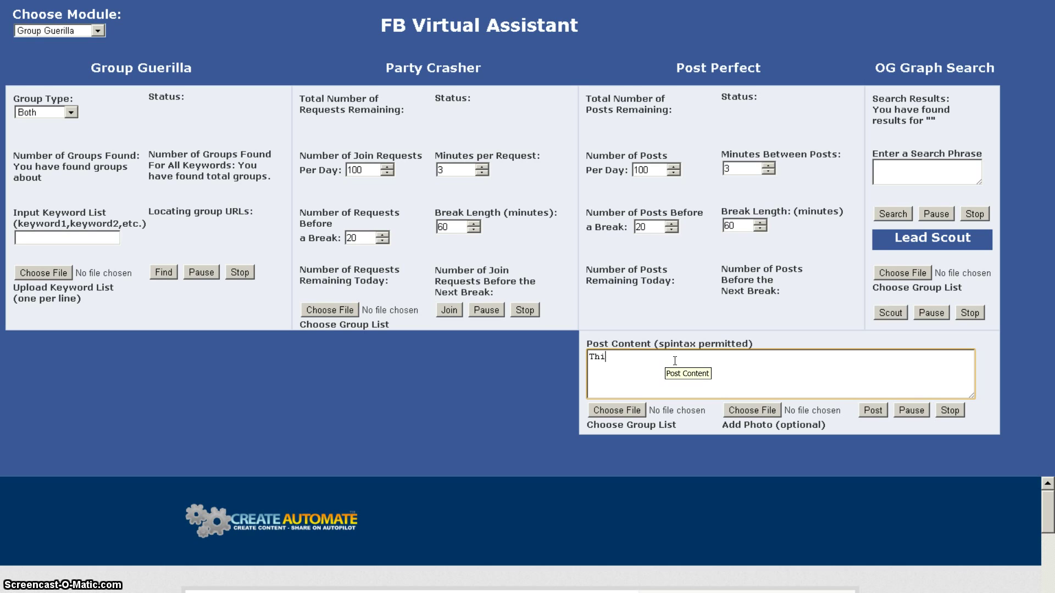
{"action": "type", "text": "s is t"}
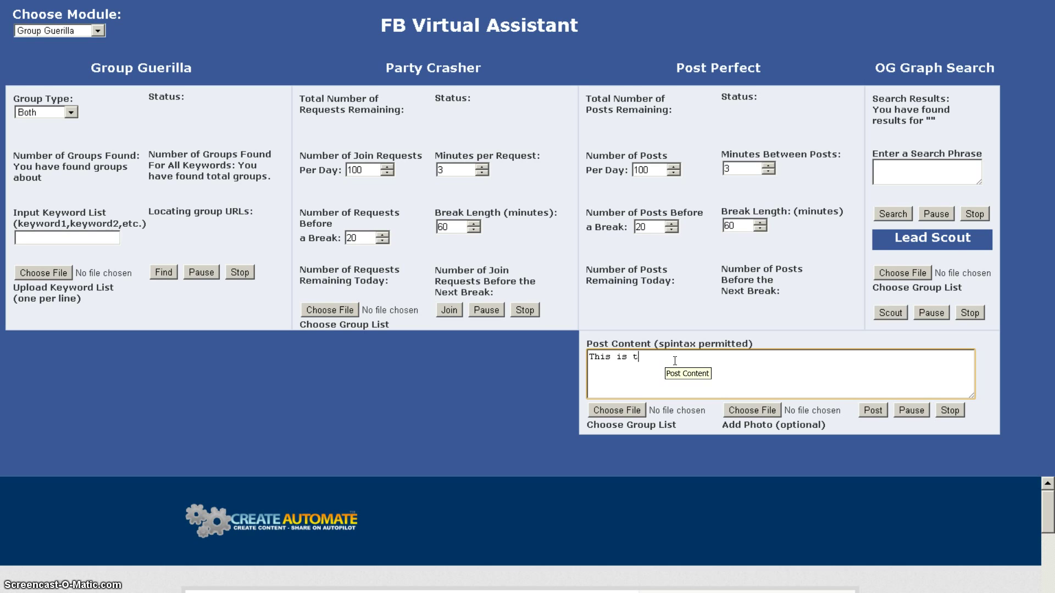
{"action": "type", "text": "est message "}
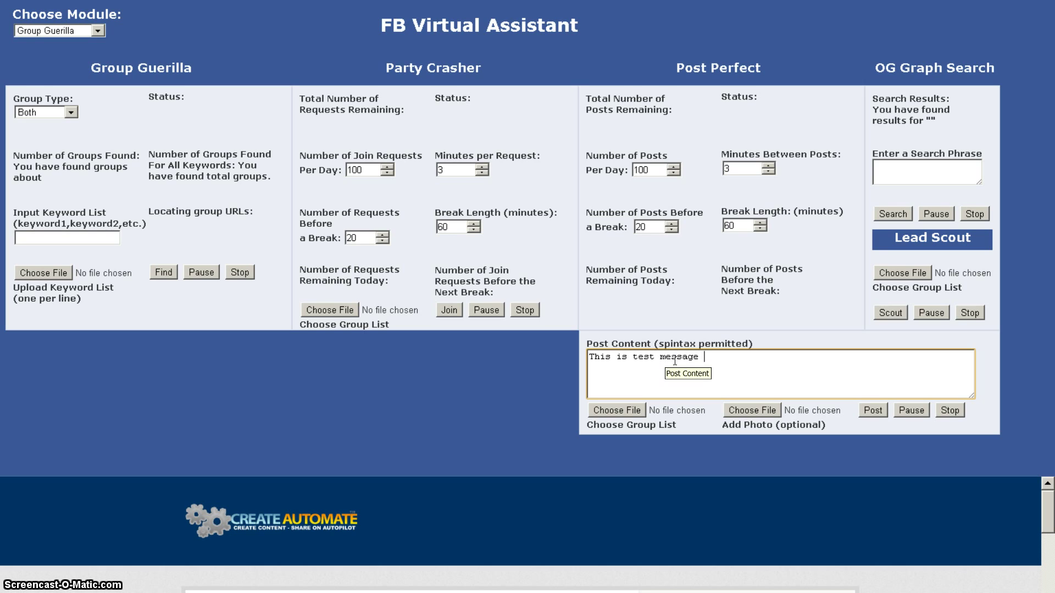
{"action": "type", "text": "number1"}
{"action": "key", "text": "BackSpace"}
{"action": "type", "text": "1"}
Step: Add pipe-separated variants 'This is message number dos' and 'This is message number tres}'
{"action": "type", "text": "|T"}
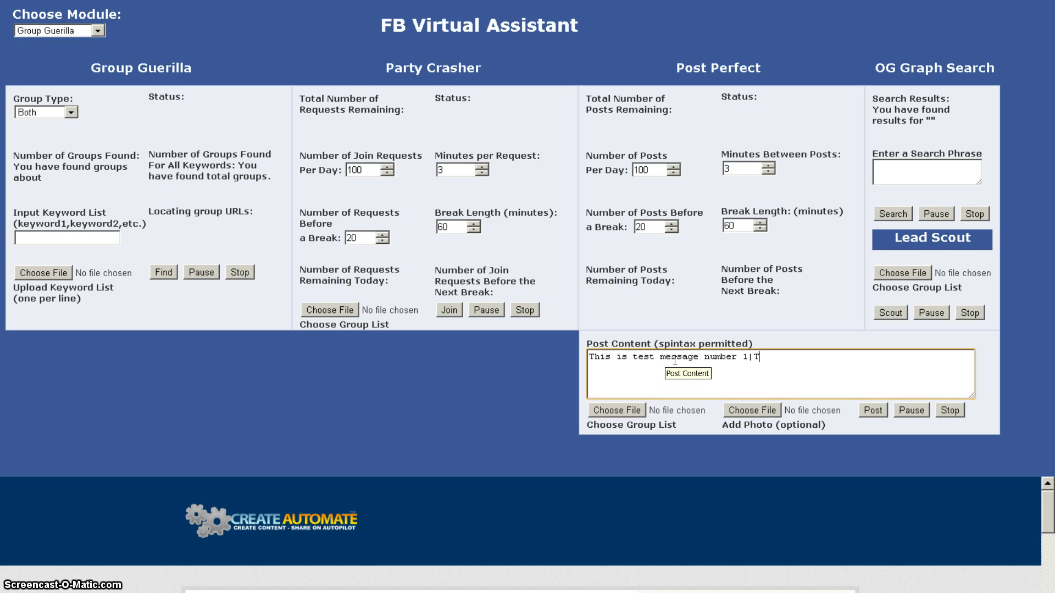
{"action": "type", "text": "his is "}
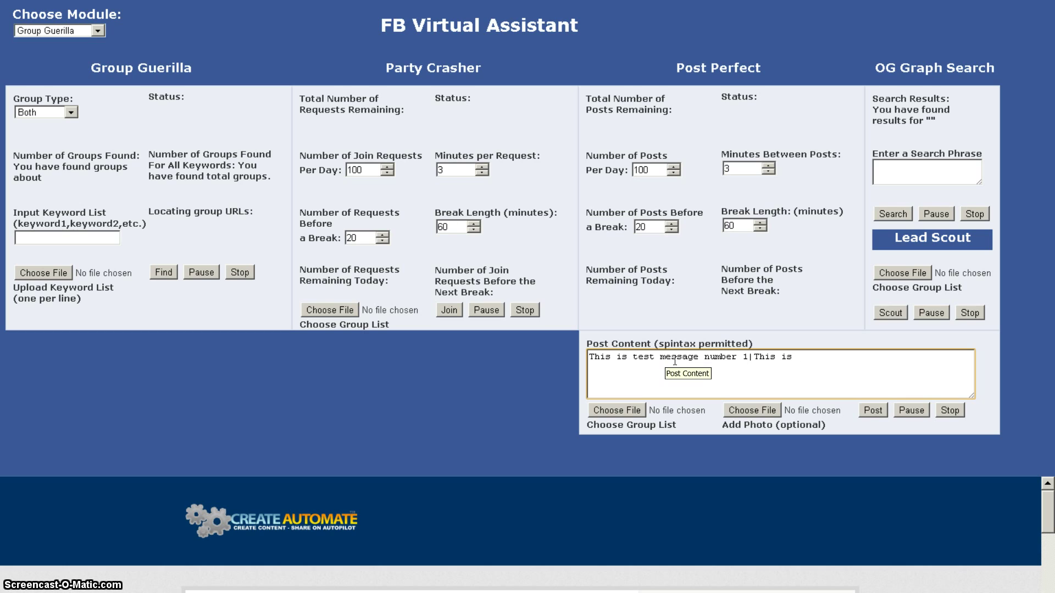
{"action": "type", "text": "message numb"}
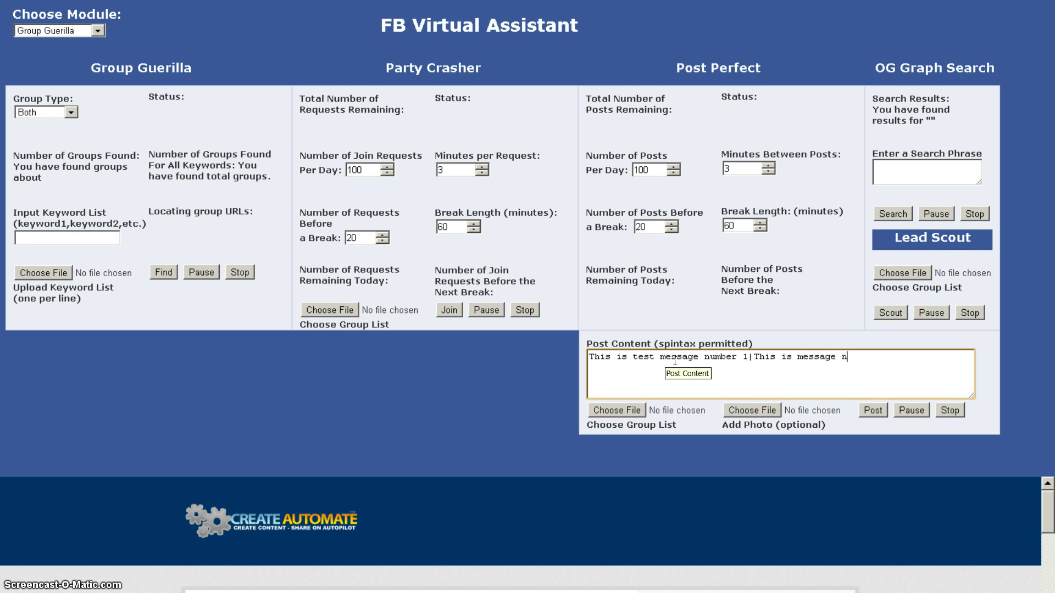
{"action": "type", "text": "er"}
{"action": "type", "text": " dos"}
{"action": "key", "text": "BackSpace"}
{"action": "key", "text": "BackSpace"}
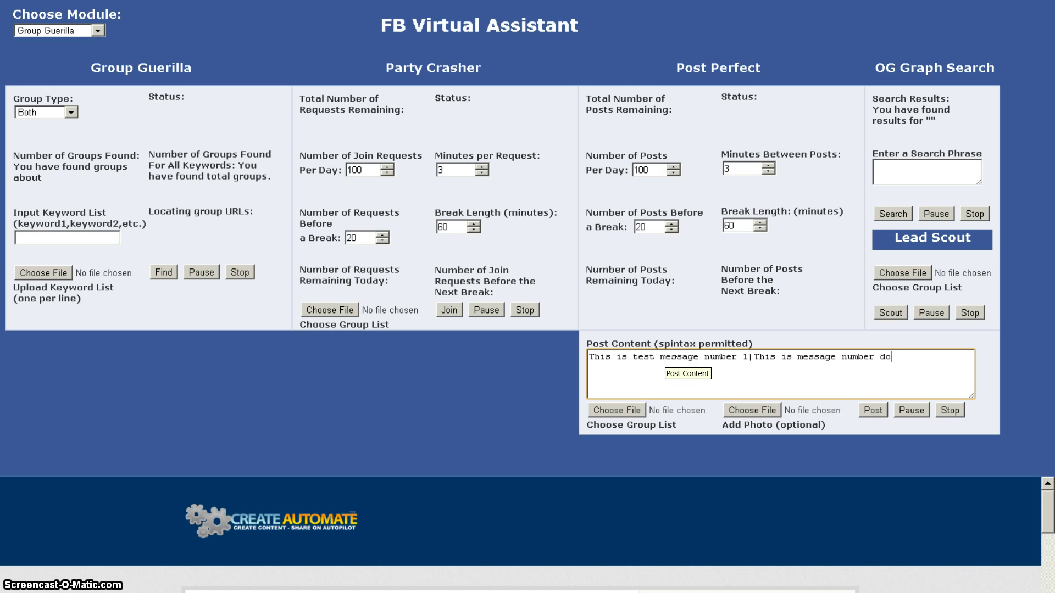
{"action": "type", "text": "od"}
{"action": "key", "text": "BackSpace"}
{"action": "type", "text": "s"}
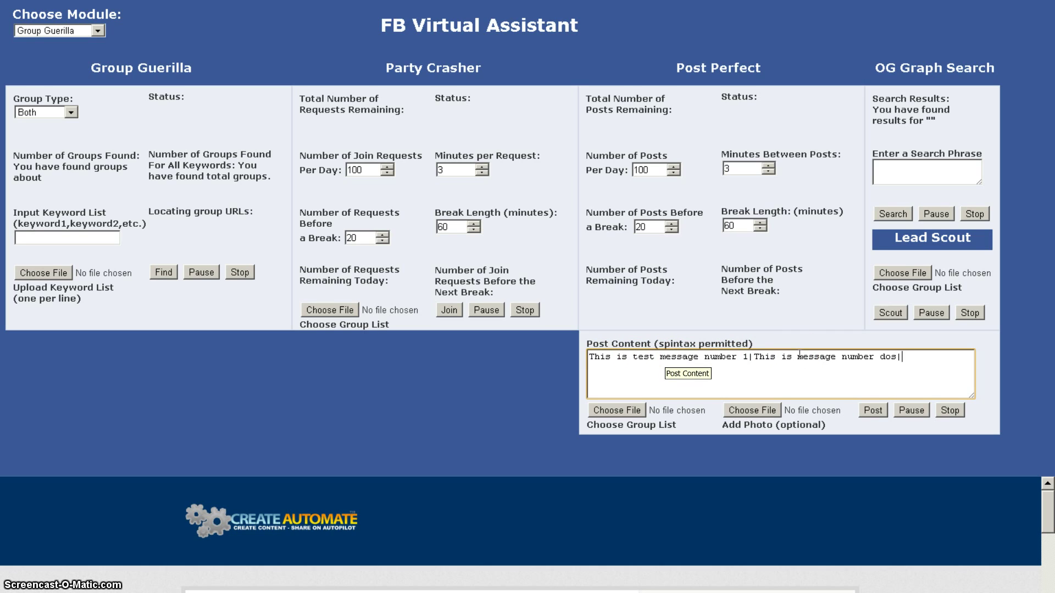
{"action": "type", "text": "|T"}
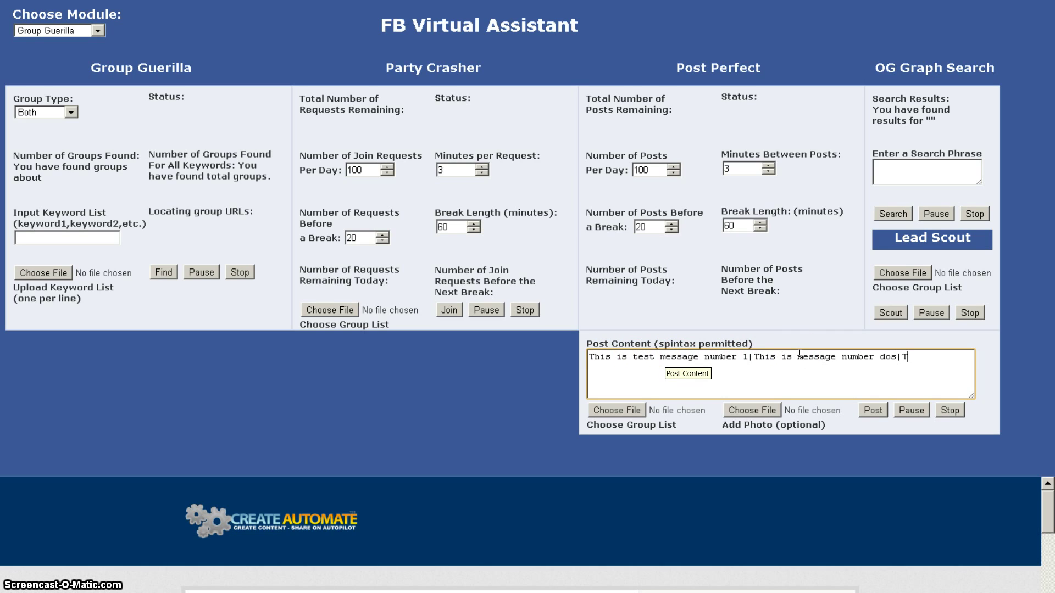
{"action": "type", "text": "his is m"}
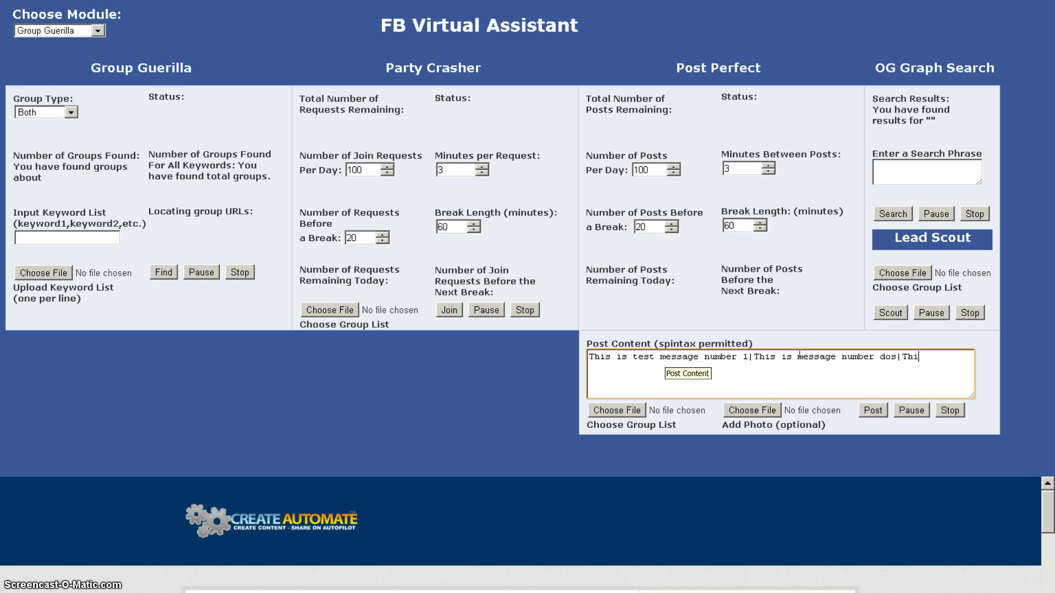
{"action": "type", "text": "essage number t"}
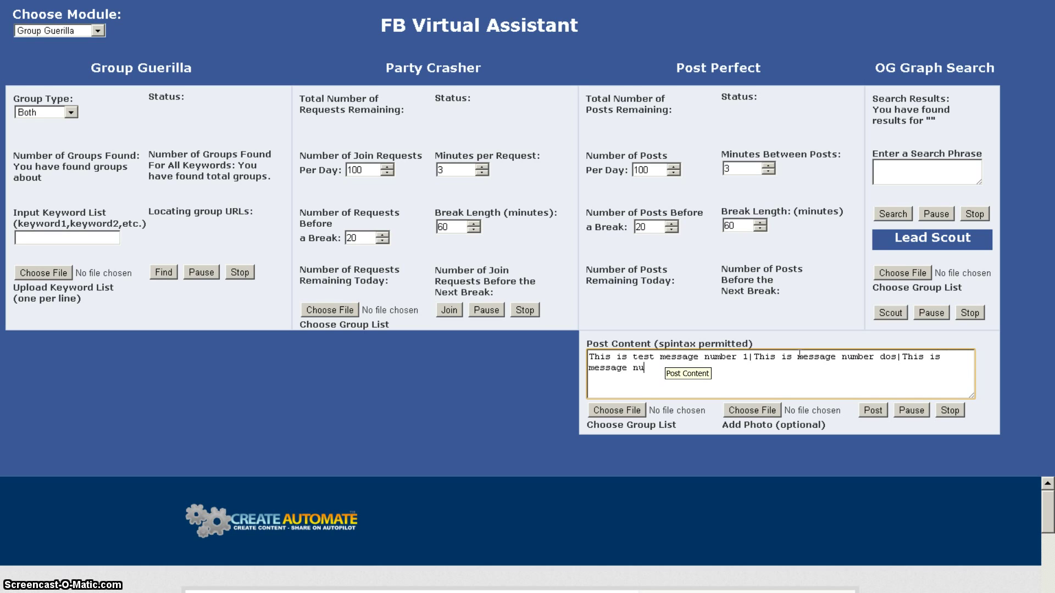
{"action": "type", "text": "res"}
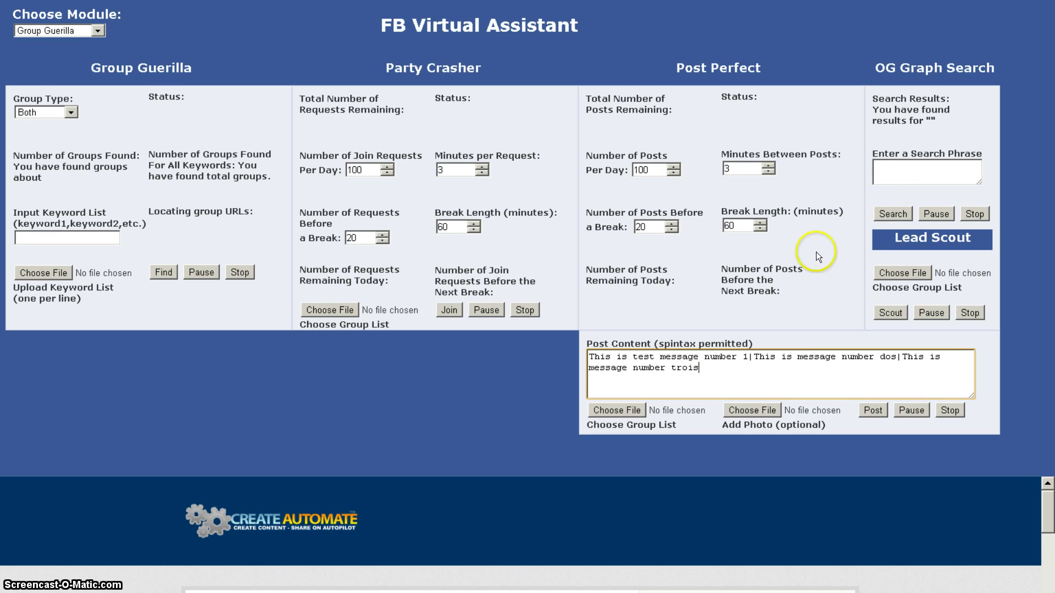
{"action": "type", "text": "}"}
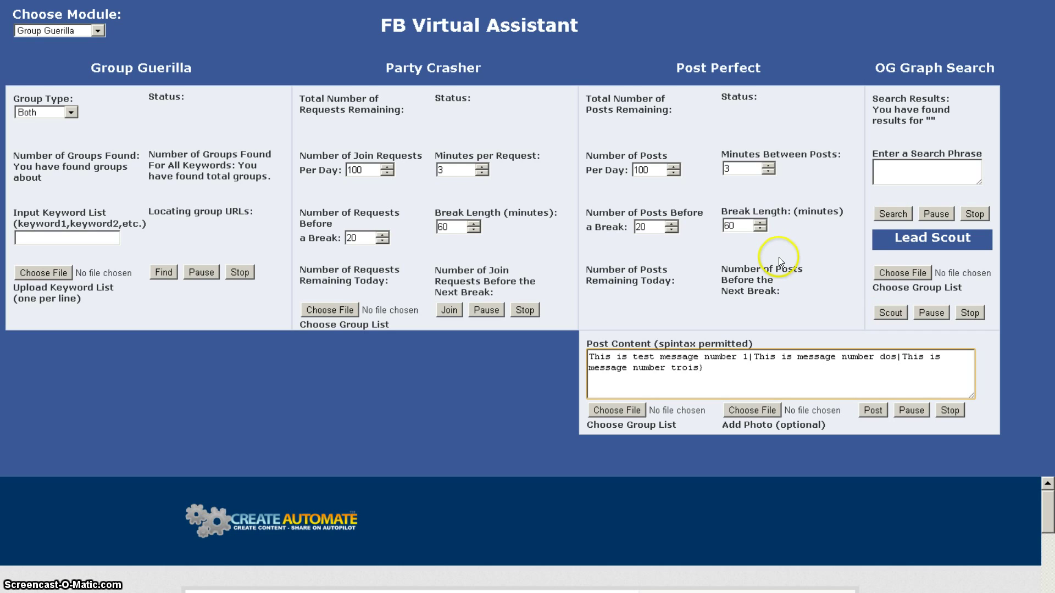
{"action": "key", "text": "ctrl+Home"}
{"action": "type", "text": "{"}
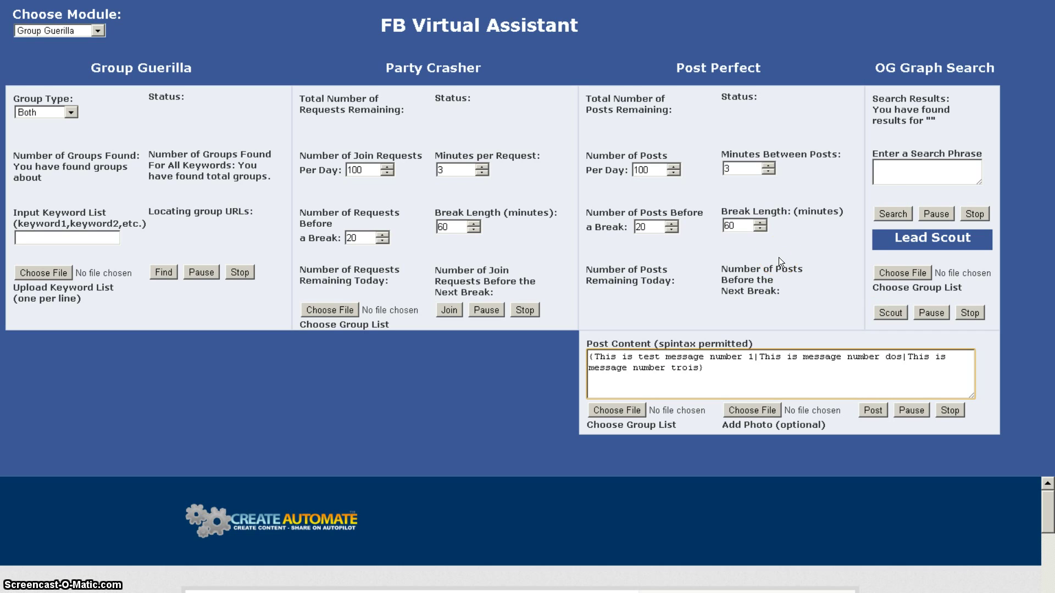
{"action": "key", "text": "ctrl+Right"}
{"action": "key", "text": "ctrl+Right"}
{"action": "key", "text": "ctrl+Right"}
{"action": "key", "text": "ctrl+Right"}
{"action": "key", "text": "ctrl+Right"}
{"action": "key", "text": "ctrl+Right"}
{"action": "key", "text": "ctrl+End"}
{"action": "type", "text": "http://createautomate.com"}
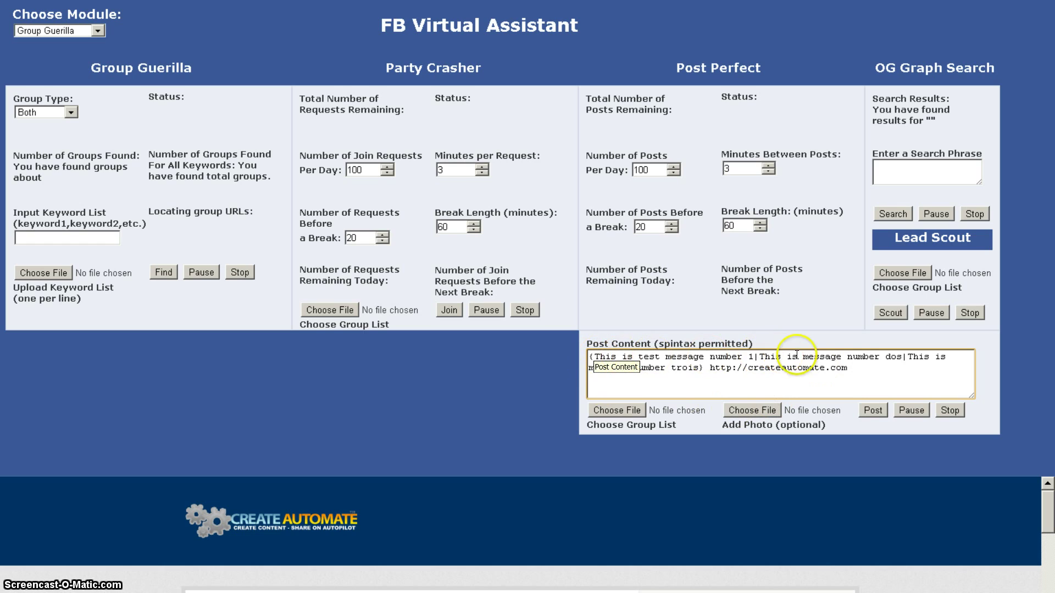
{"action": "left_click", "coordinate": [709, 360]}
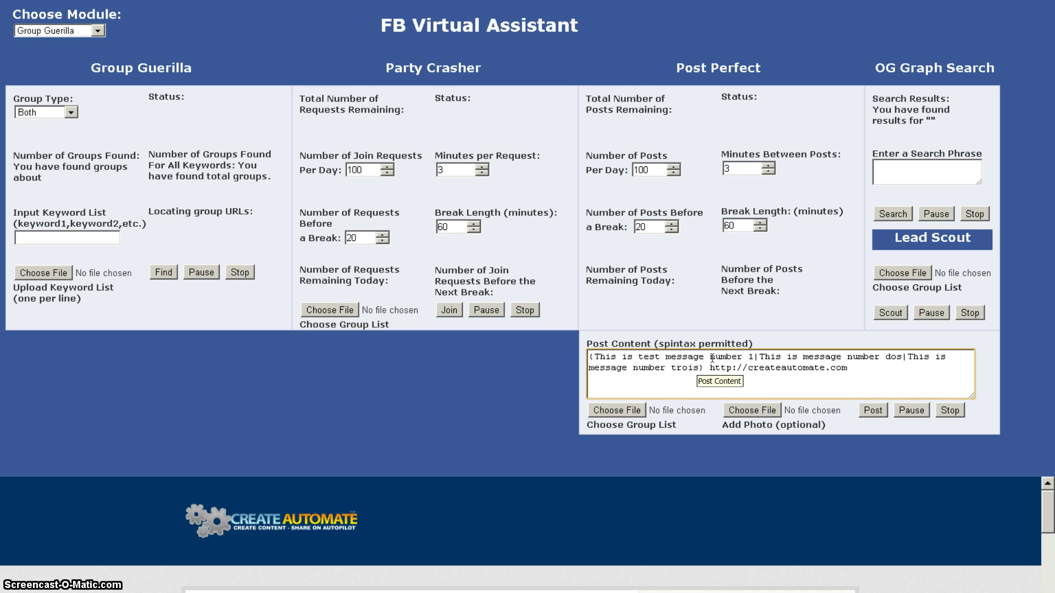
{"action": "left_click", "coordinate": [631, 386]}
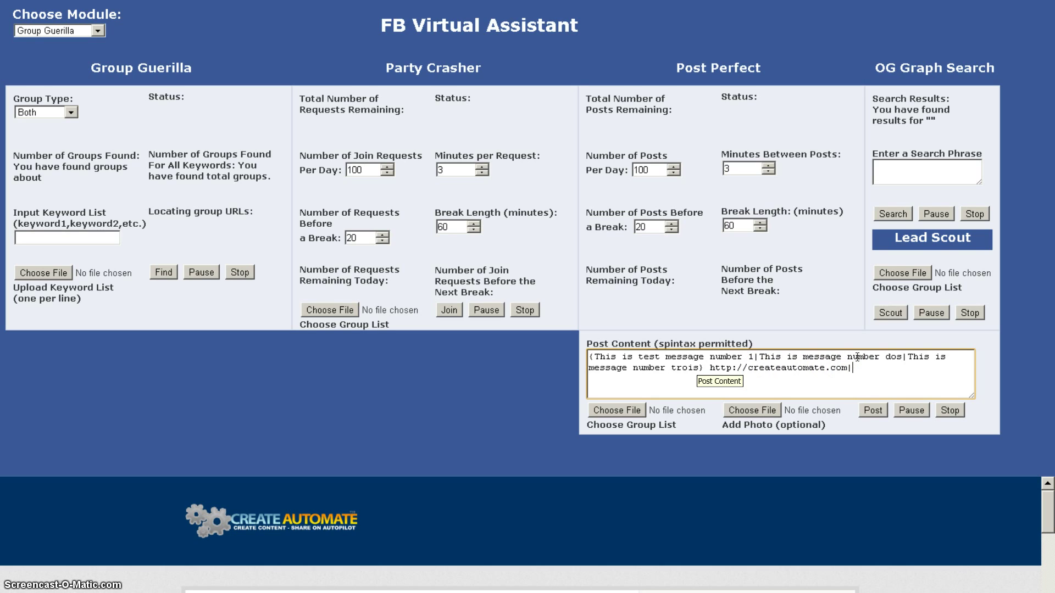
{"action": "left_click", "coordinate": [846, 366]}
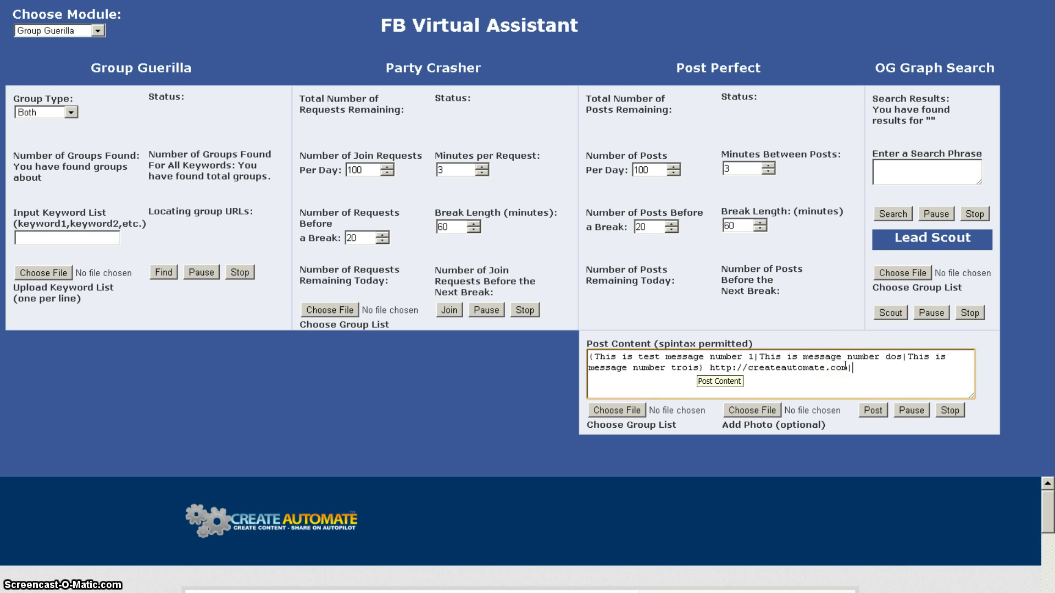
{"action": "type", "text": "|http://createautomat"}
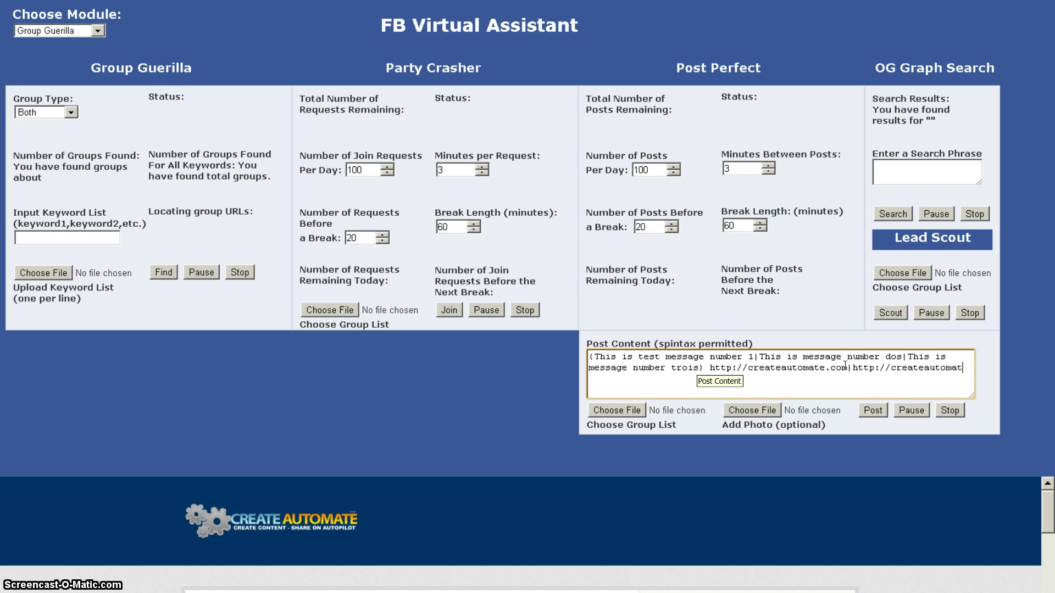
{"action": "type", "text": "e.com"}
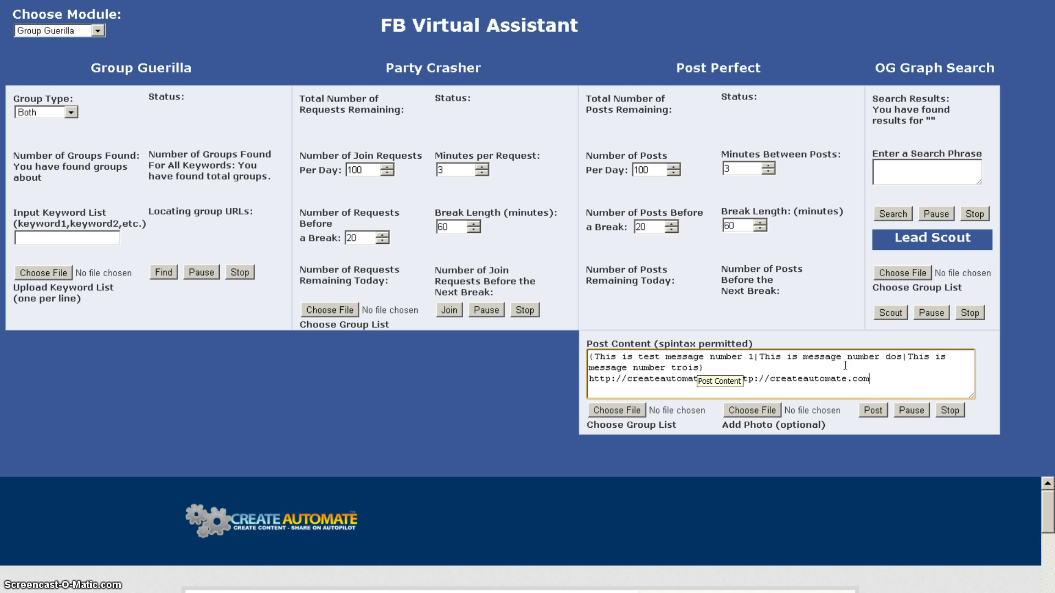
{"action": "type", "text": "/fbva}"}
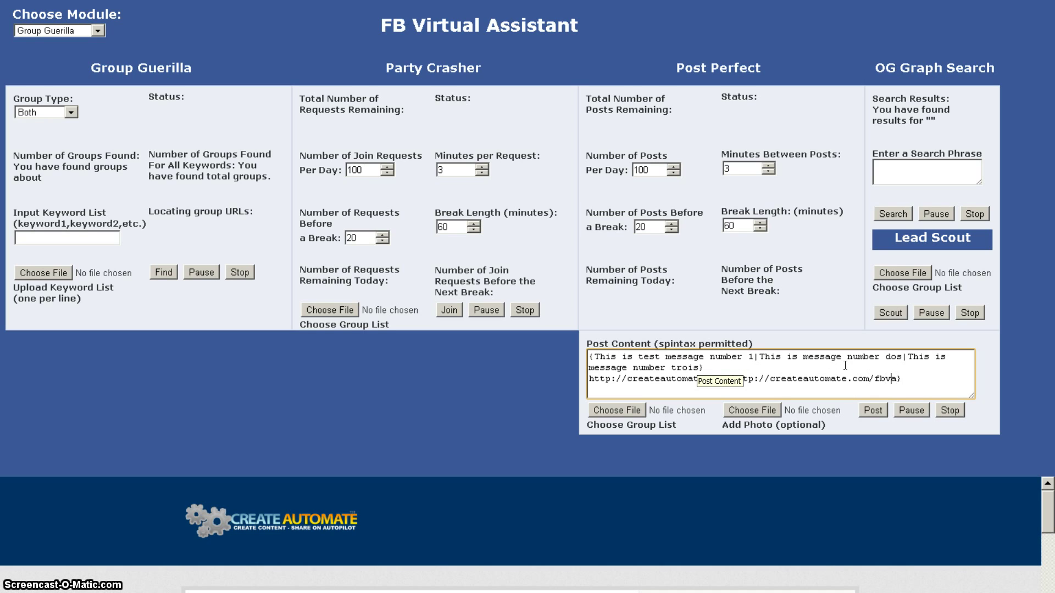
{"action": "left_click", "coordinate": [733, 378]}
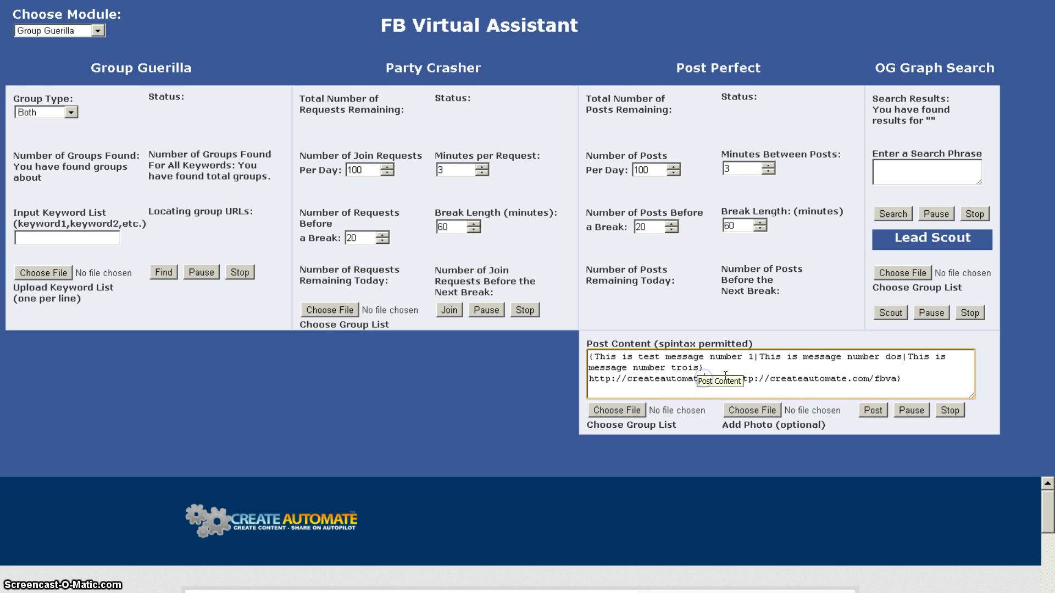
{"action": "left_click", "coordinate": [769, 325]}
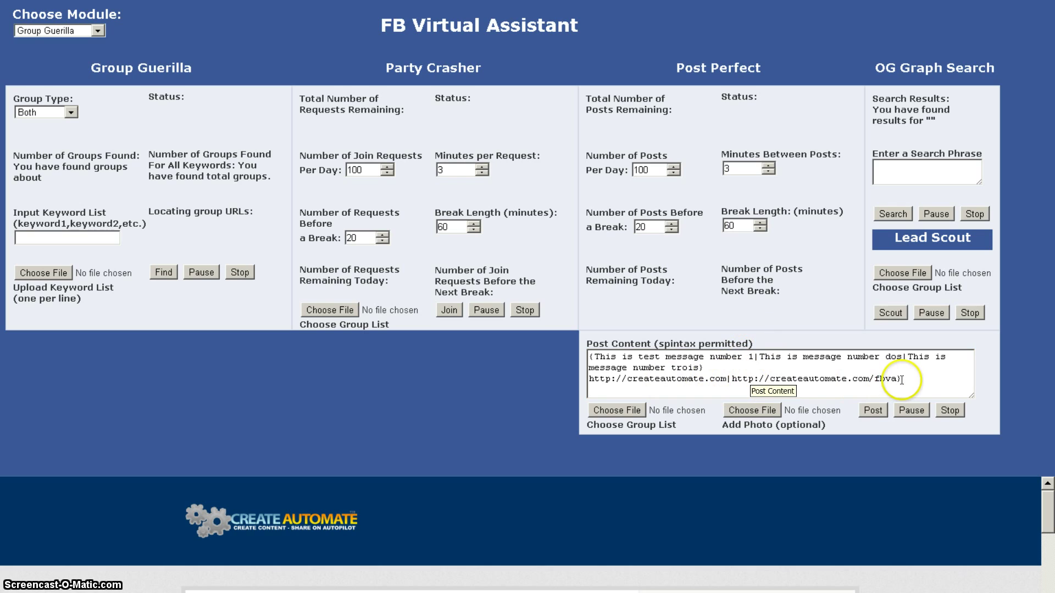
{"action": "left_click", "coordinate": [607, 379]}
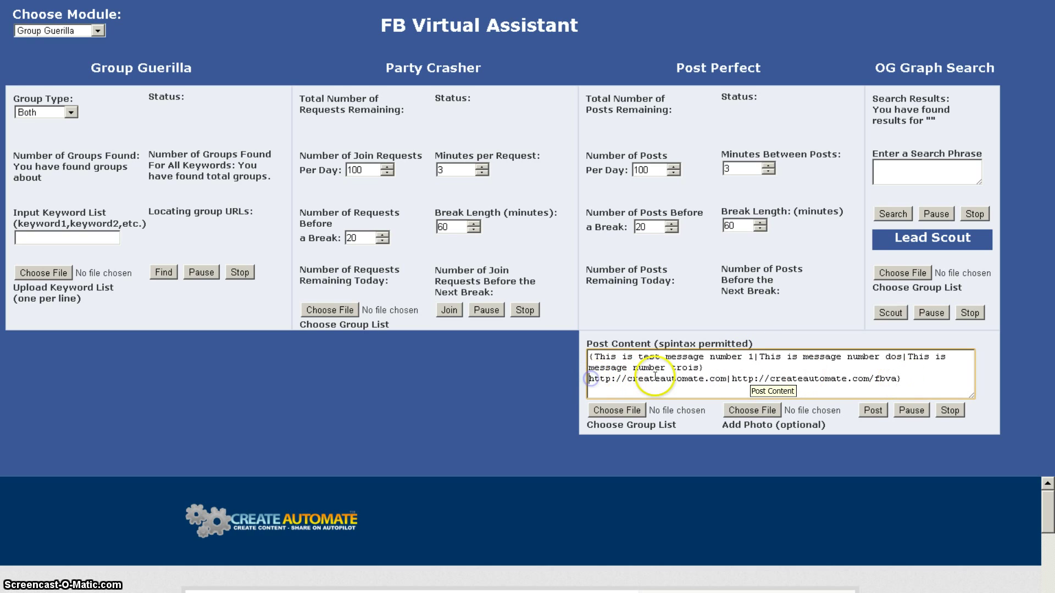
{"action": "type", "text": "{"}
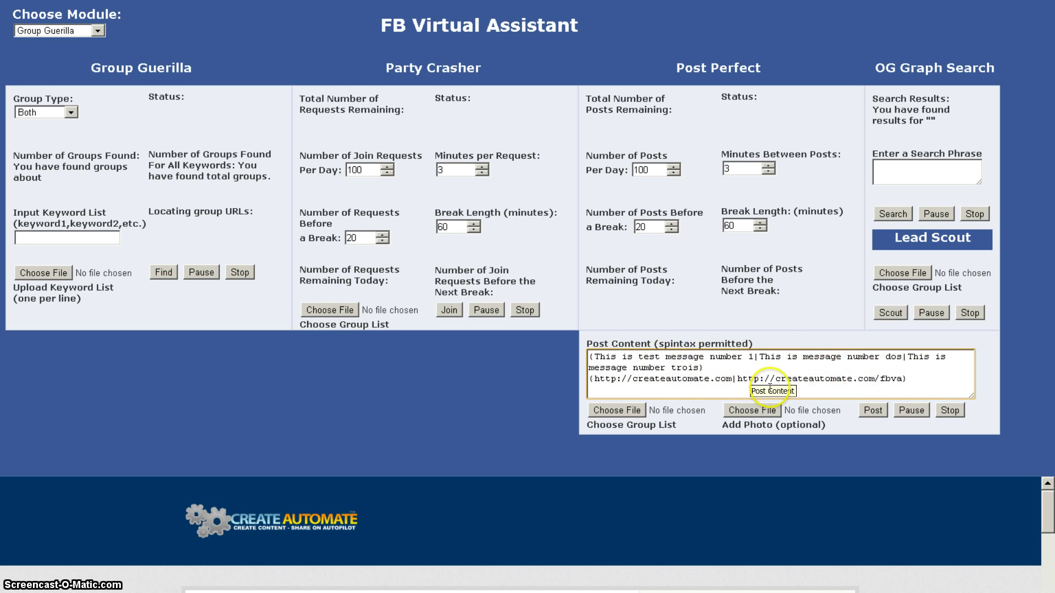
{"action": "left_click", "coordinate": [754, 356]}
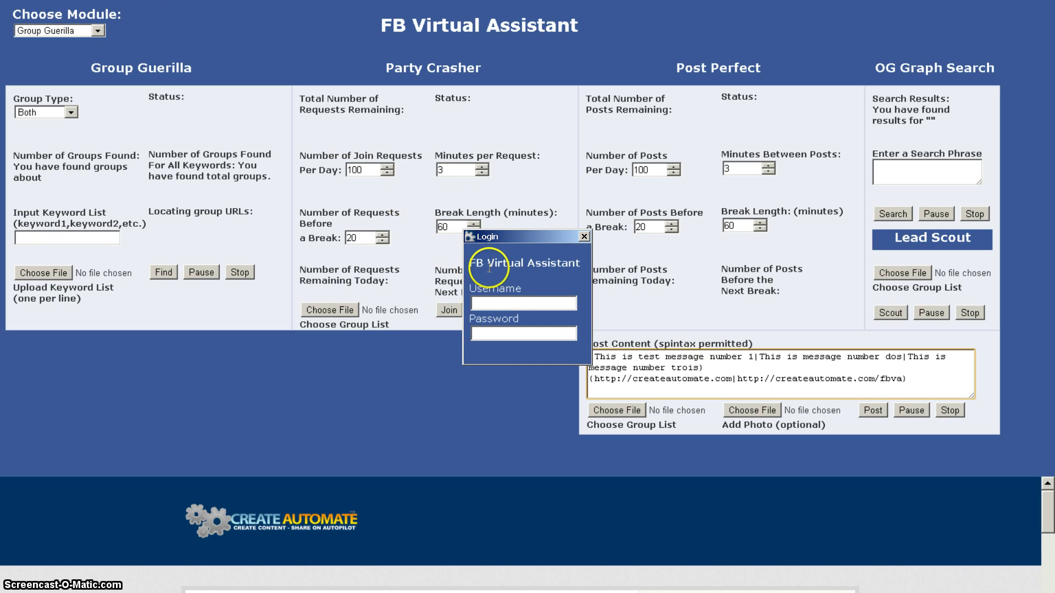
Step: Log in with the Facebook account's e-mail address and password
{"action": "left_click", "coordinate": [502, 302]}
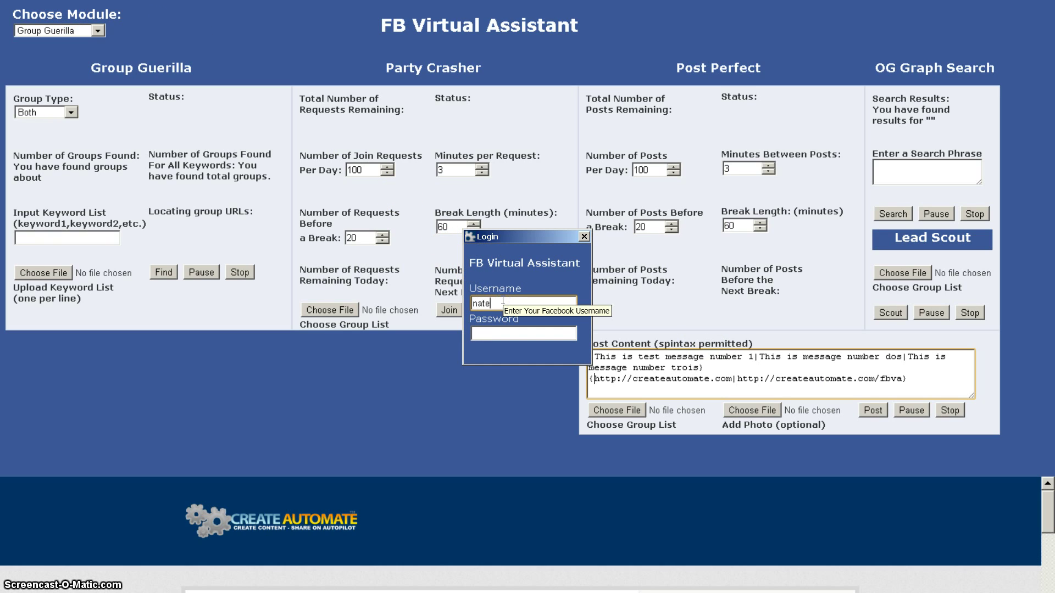
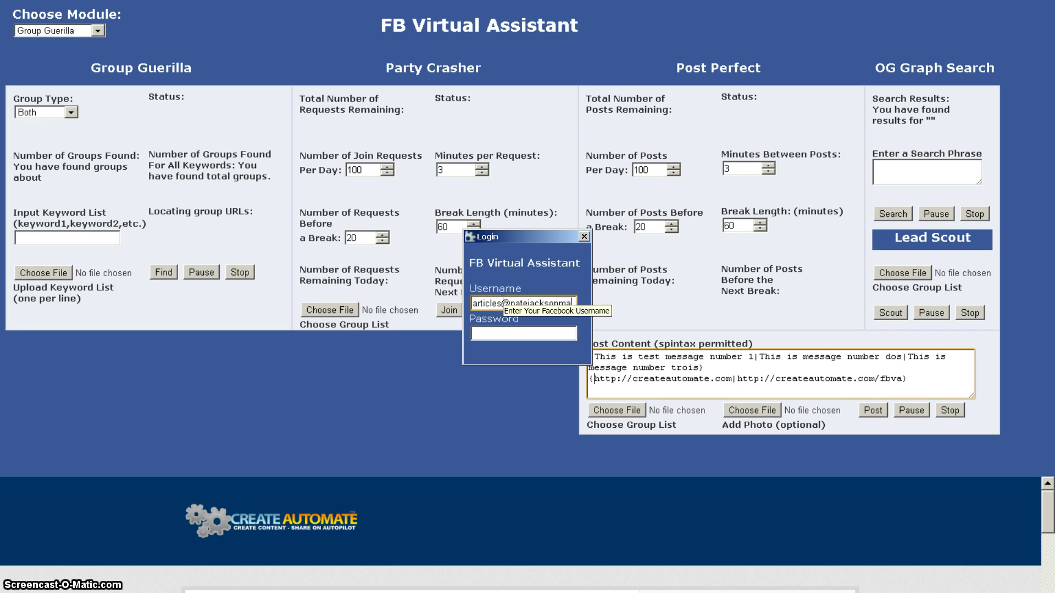
{"action": "key", "text": "Tab"}
{"action": "type", "text": "•••••••••"}
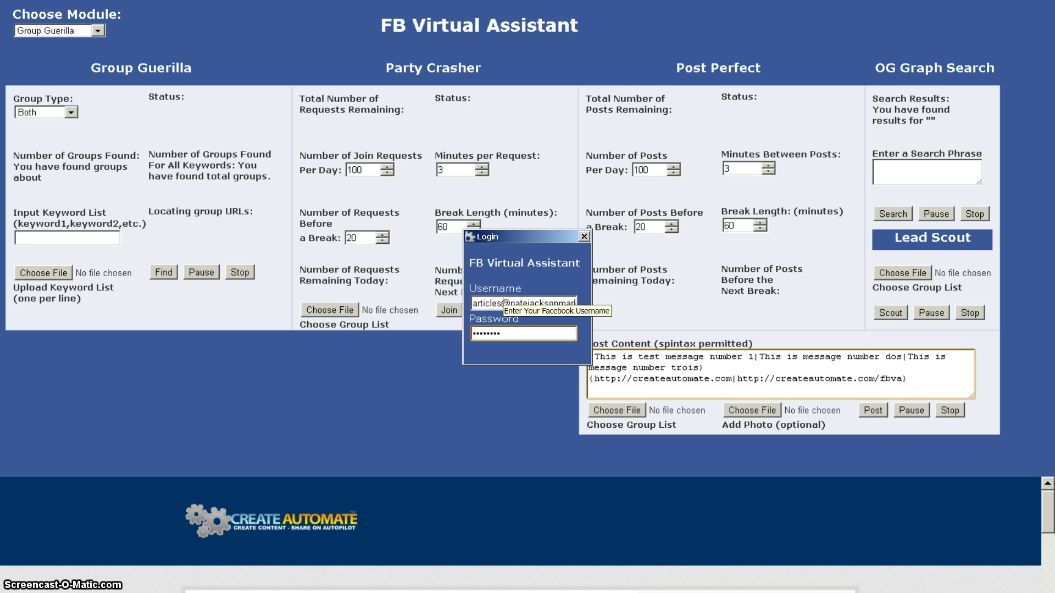
{"action": "left_click", "coordinate": [584, 236]}
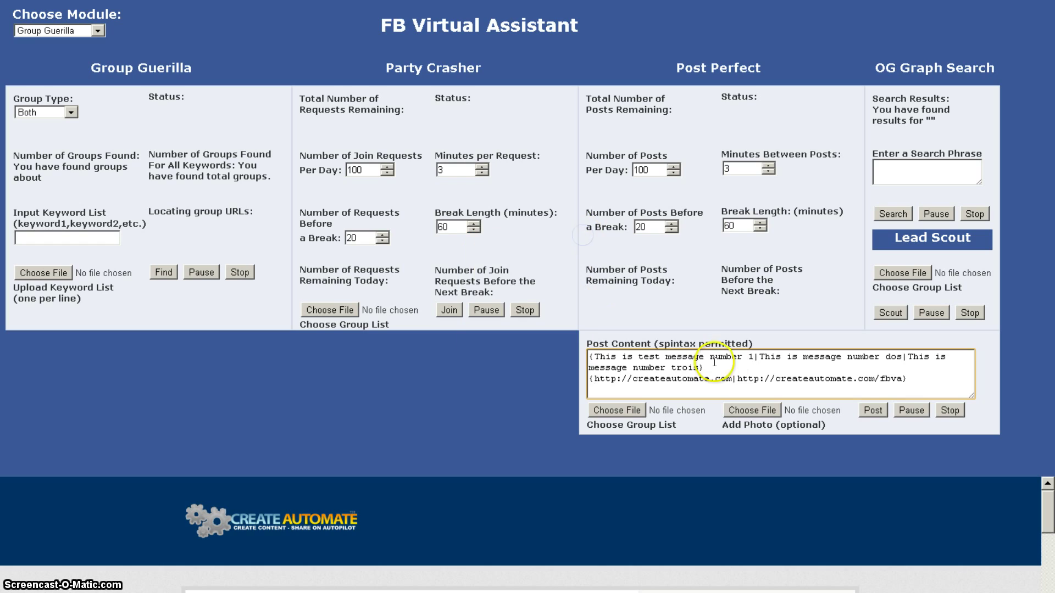
Step: Lower Minutes Between Posts to 1 and pick My Groups as Group Guerilla's Group Type
{"action": "left_click", "coordinate": [770, 172]}
{"action": "left_click", "coordinate": [770, 171]}
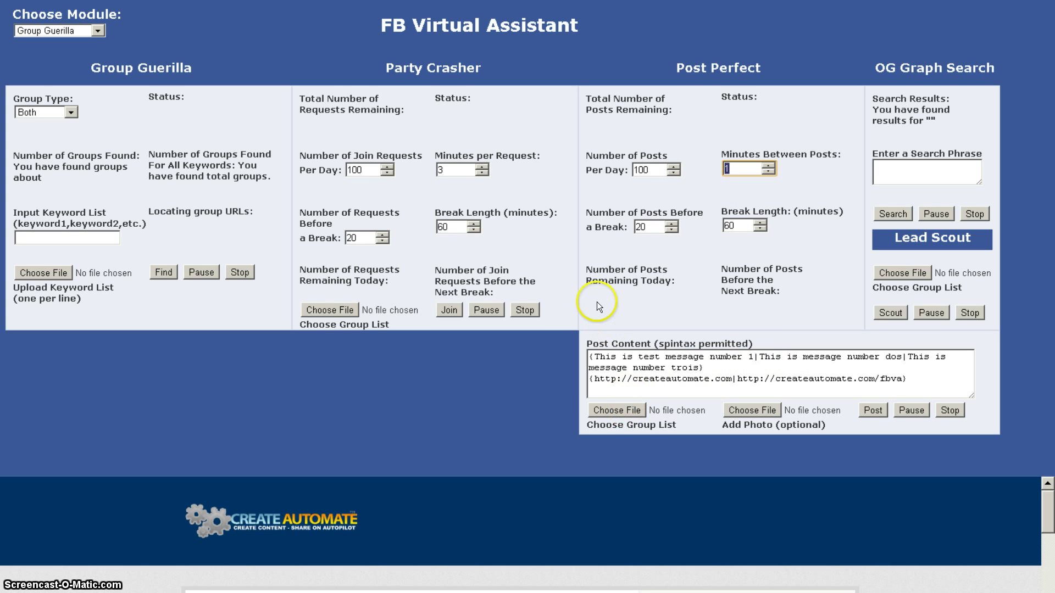
{"action": "left_click", "coordinate": [96, 31]}
{"action": "left_click", "coordinate": [82, 39]}
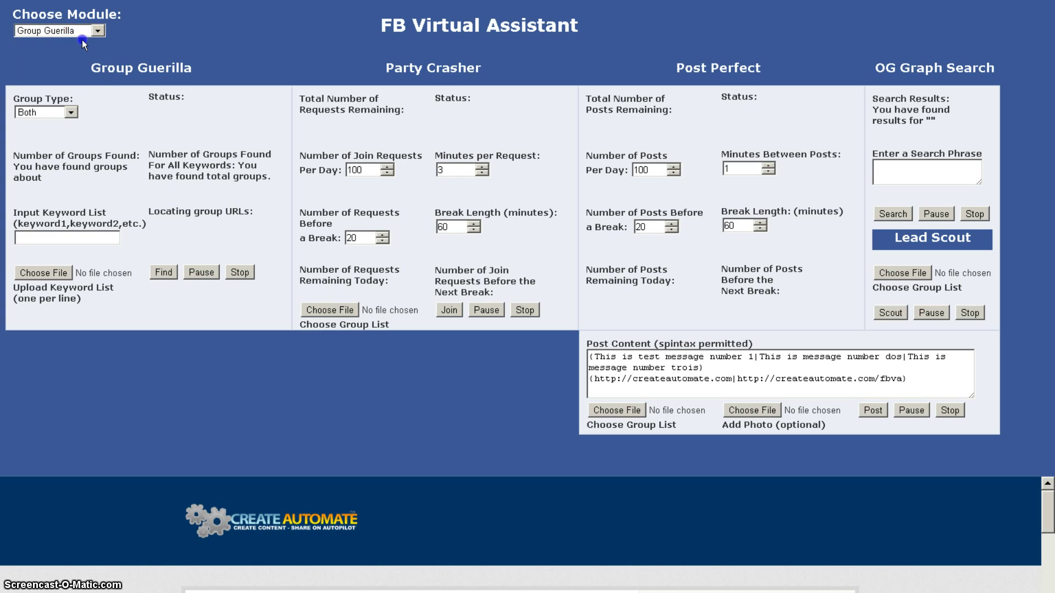
{"action": "left_click", "coordinate": [70, 112]}
{"action": "left_click", "coordinate": [39, 152]}
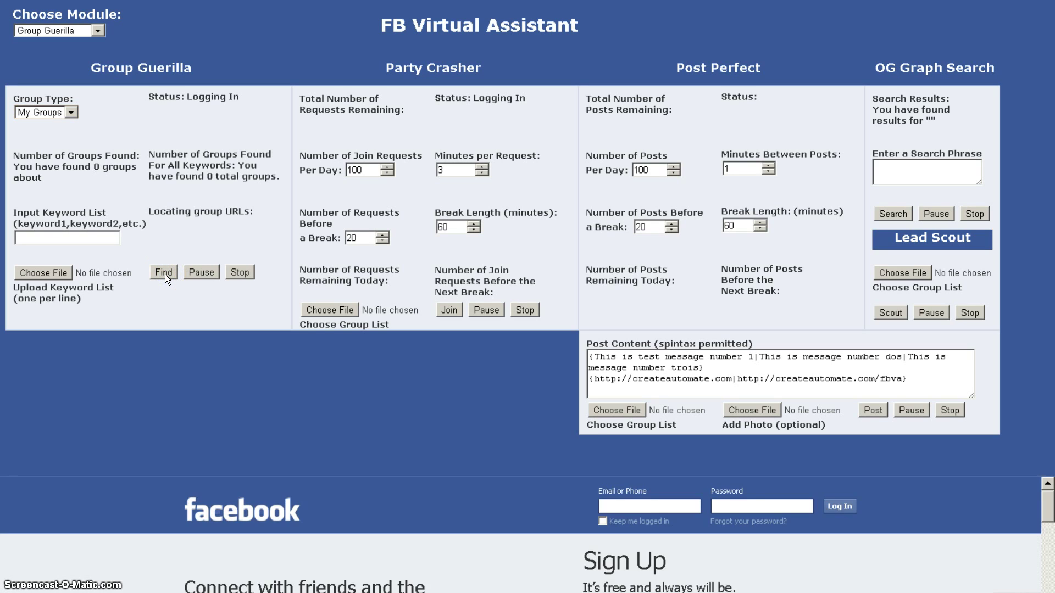
Step: Find the account's groups and confirm the 314 groups saved to MyGroups.txt
{"action": "left_click", "coordinate": [502, 259]}
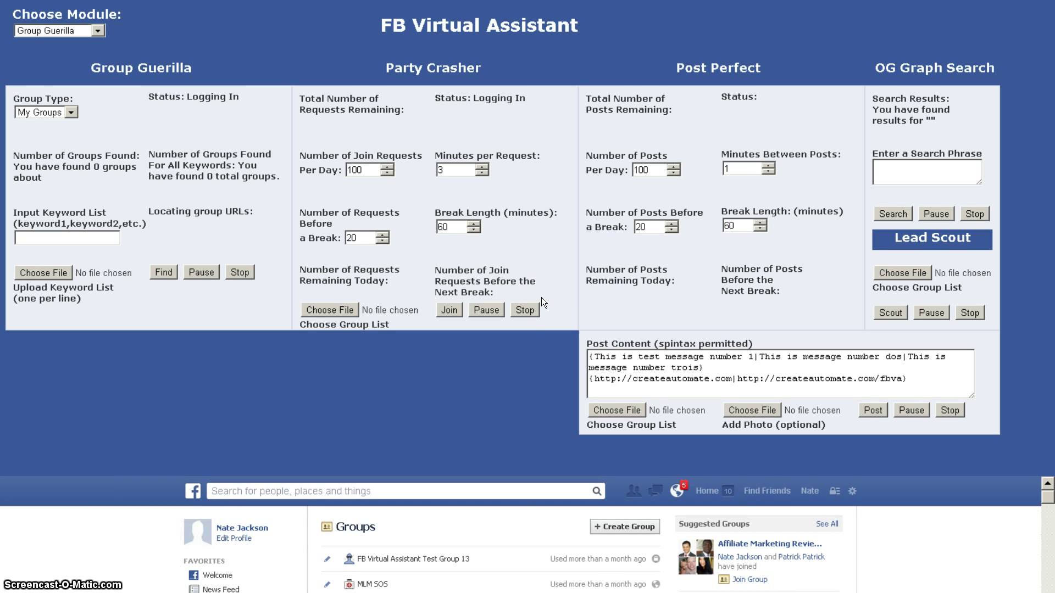
{"action": "left_click", "coordinate": [532, 318]}
{"action": "left_click", "coordinate": [529, 328]}
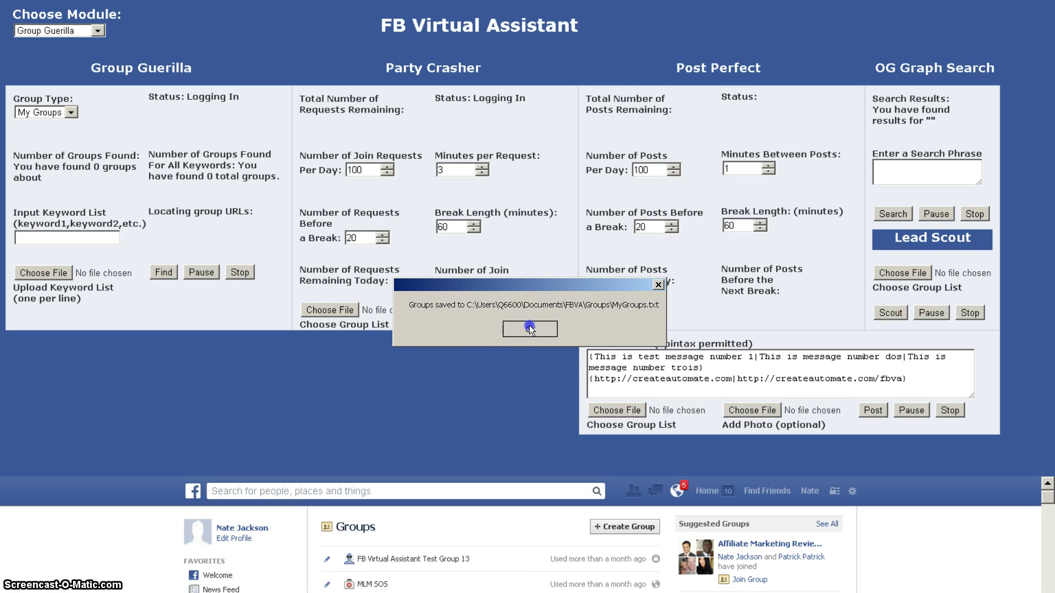
{"action": "left_click", "coordinate": [529, 328]}
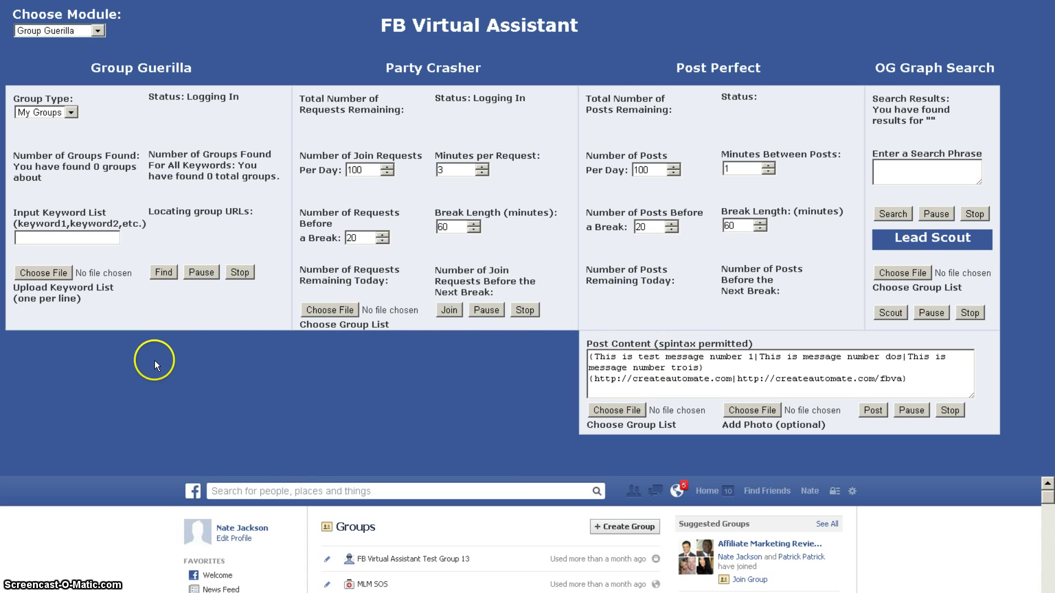
{"action": "key", "text": "super"}
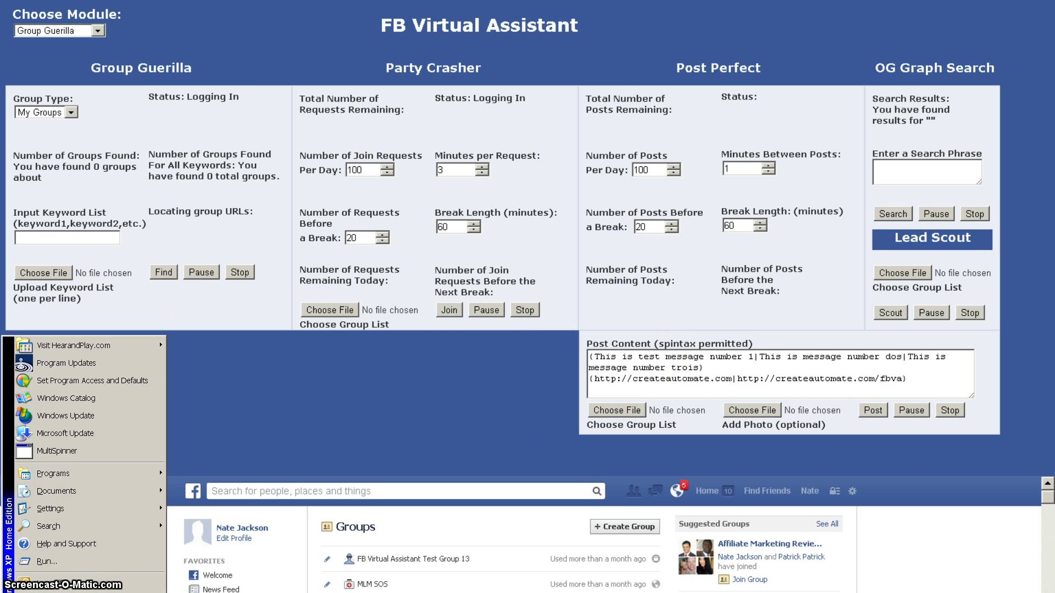
Step: Open Windows Explorer at My Documents\FBVA\Groups\MyGroups
{"action": "key", "text": "Escape"}
{"action": "right_click", "coordinate": [51, 548]}
{"action": "left_click", "coordinate": [62, 496]}
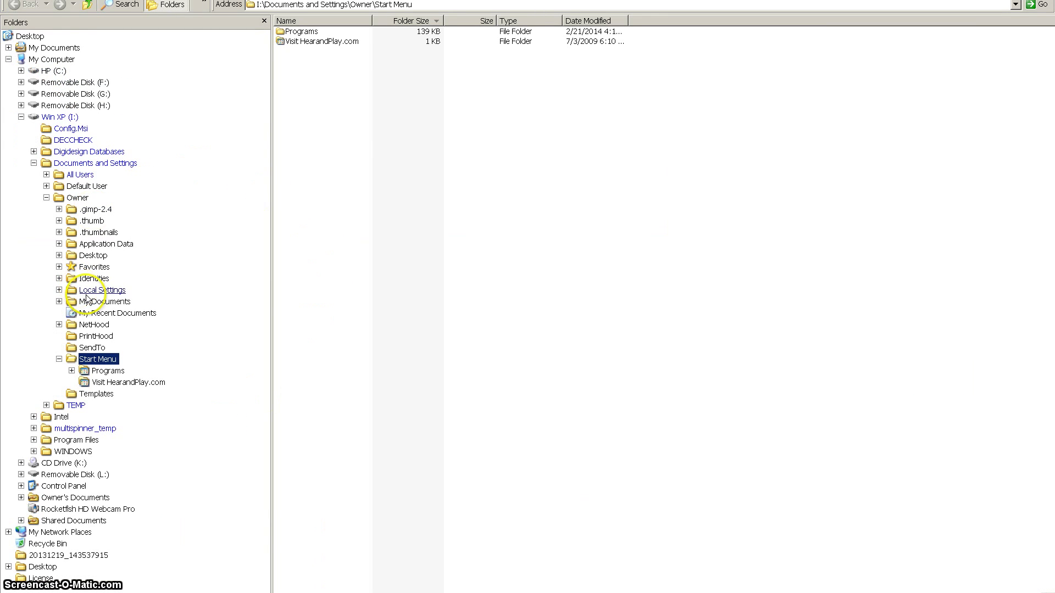
{"action": "left_click", "coordinate": [54, 47]}
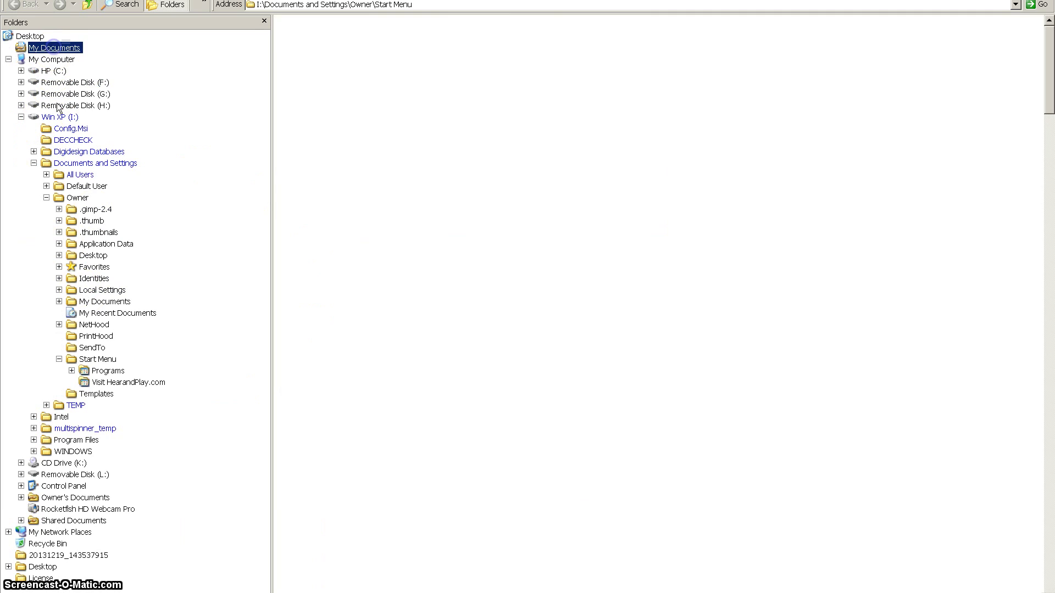
{"action": "left_click", "coordinate": [49, 313]}
{"action": "left_click", "coordinate": [66, 324]}
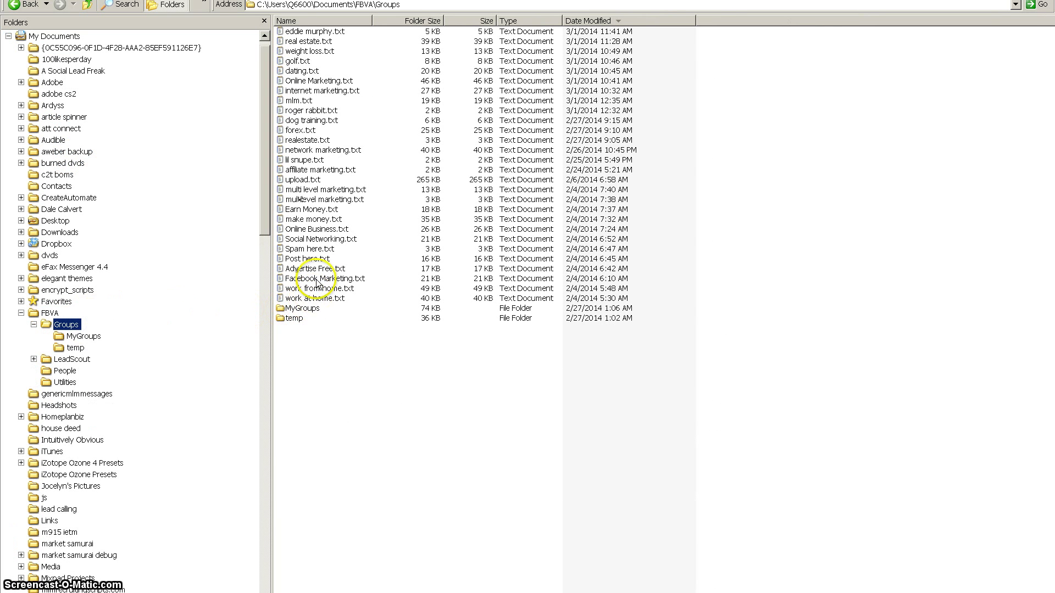
{"action": "double_click", "coordinate": [302, 309]}
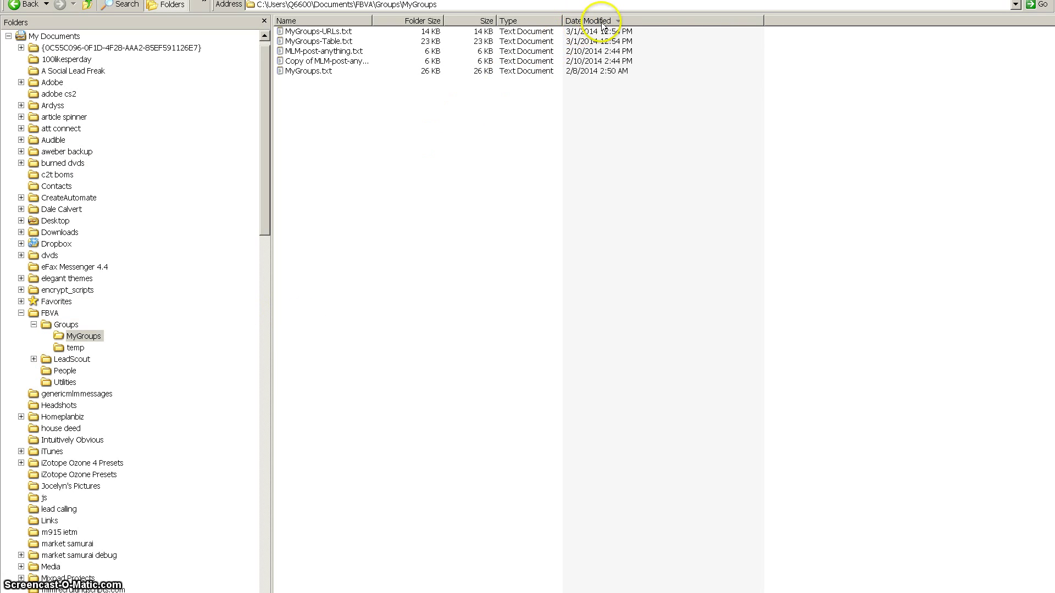
Step: Sort the files by date modified, newest first, and select MyGroups-URLs.txt
{"action": "left_click", "coordinate": [602, 22]}
{"action": "left_click", "coordinate": [603, 22]}
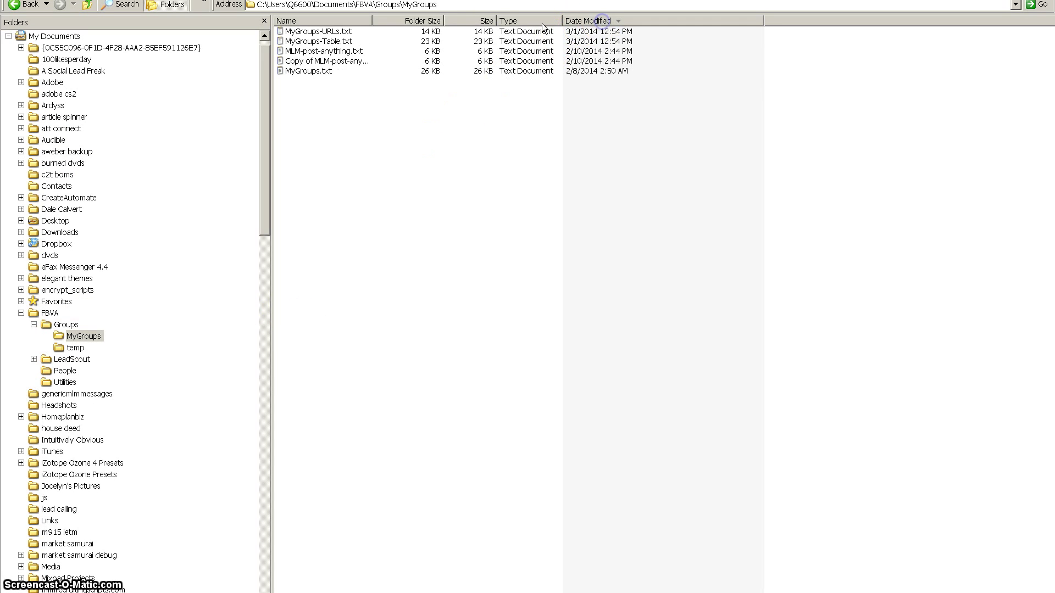
{"action": "left_click", "coordinate": [325, 32]}
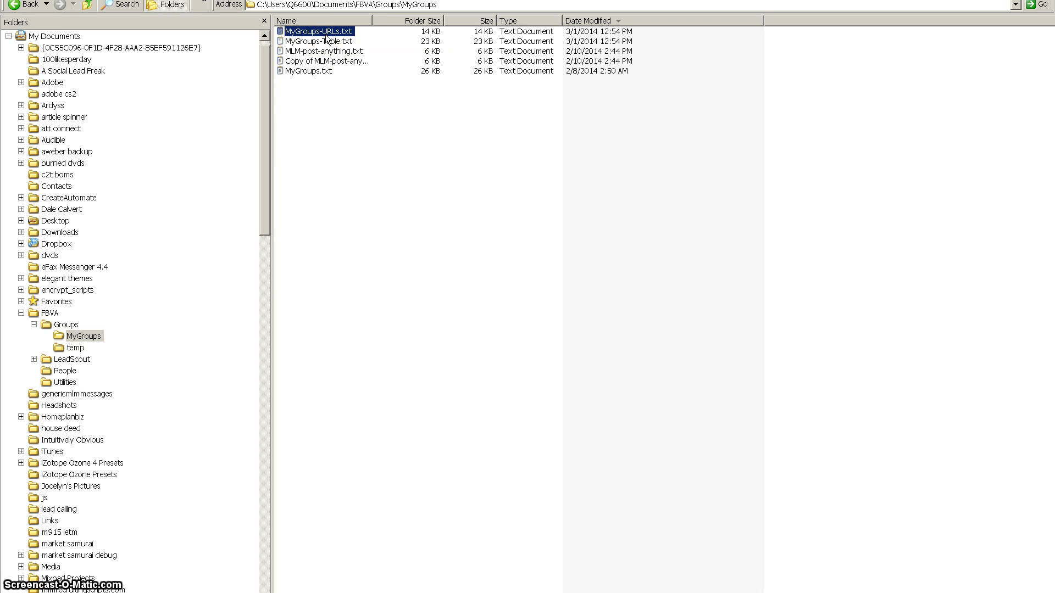
{"action": "right_click", "coordinate": [325, 34]}
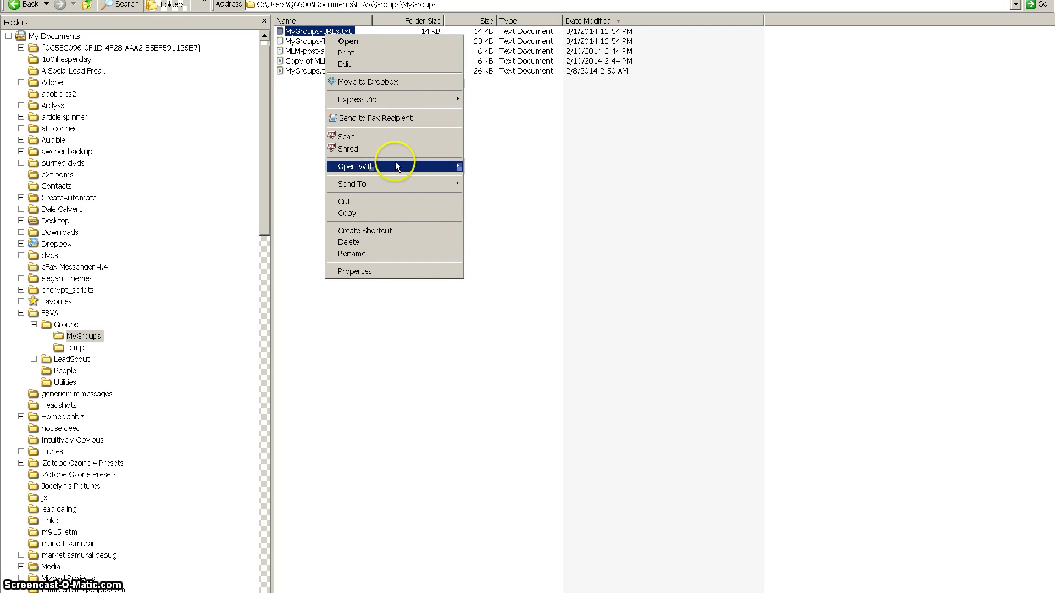
{"action": "mouse_move", "coordinate": [413, 164]}
{"action": "left_click", "coordinate": [301, 167]}
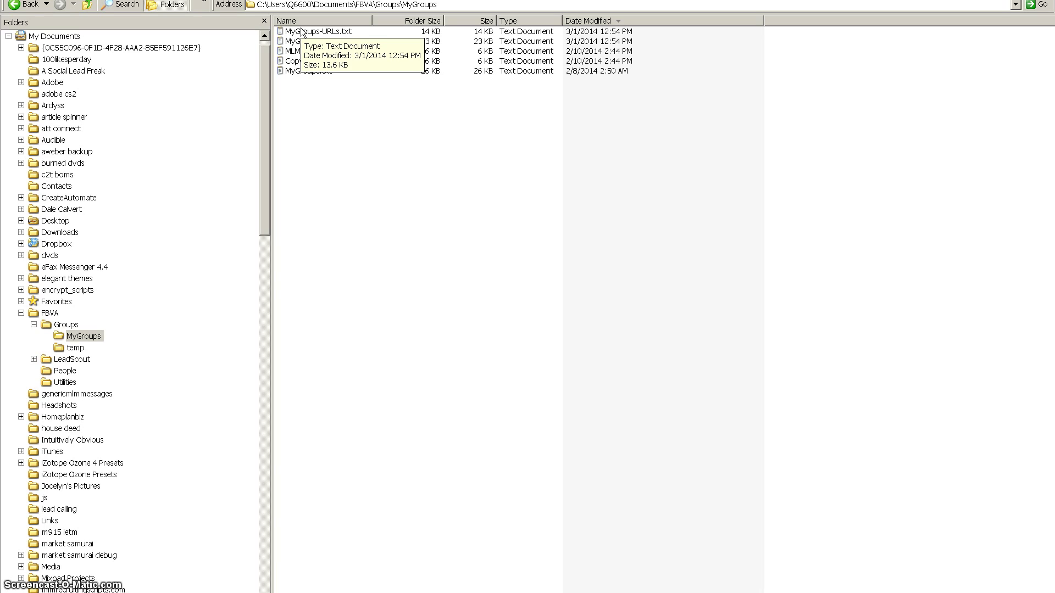
Step: Try opening MyGroups-URLs.txt in OpenOffice Calc, then cancel the import
{"action": "right_click", "coordinate": [301, 32]}
{"action": "mouse_move", "coordinate": [413, 160]}
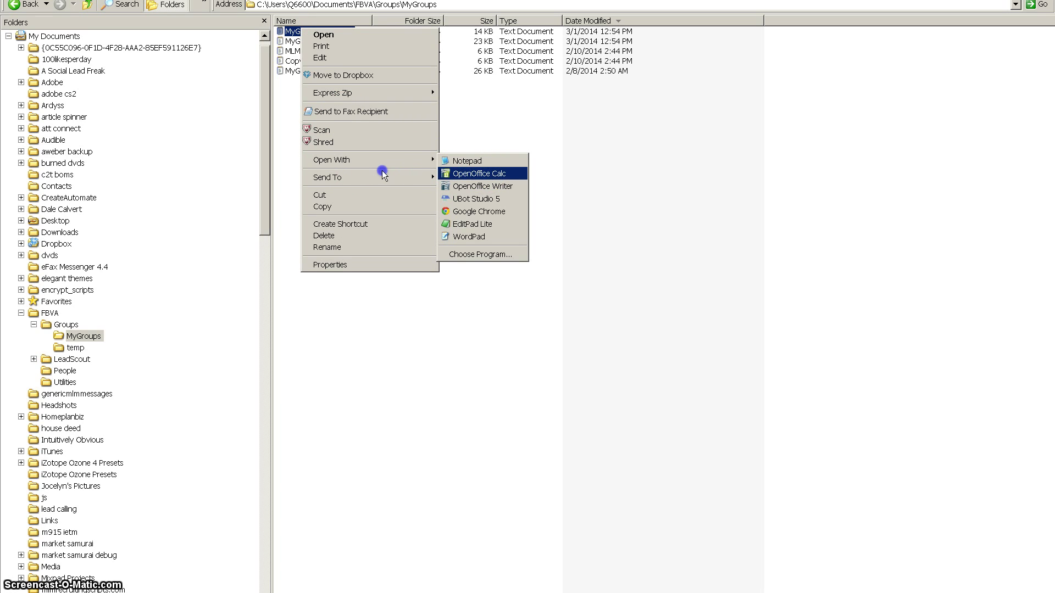
{"action": "left_click", "coordinate": [463, 173]}
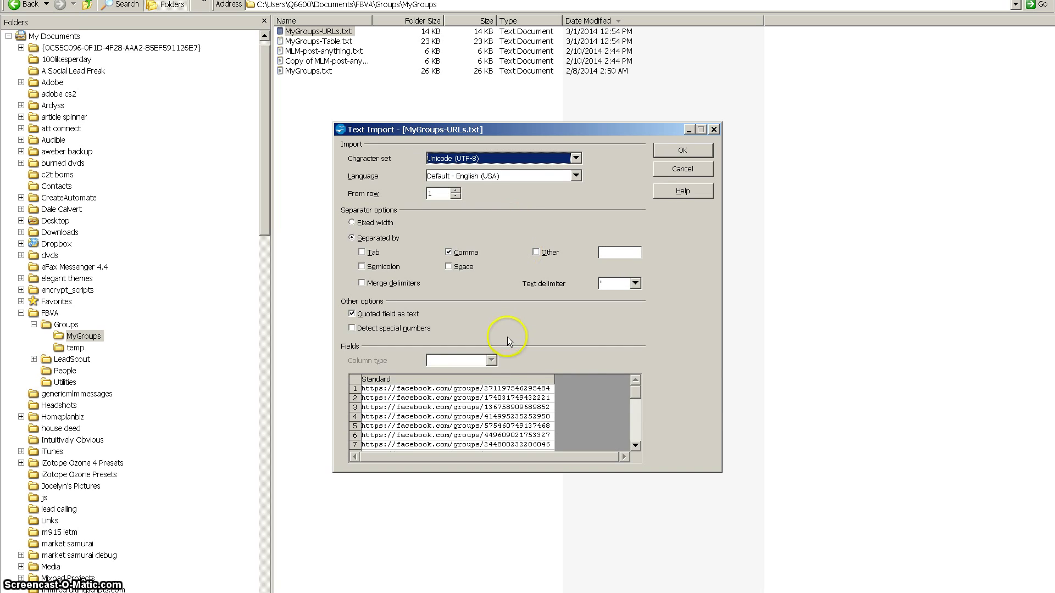
{"action": "left_click", "coordinate": [684, 168]}
Step: Open MyGroups-Table.txt in OpenOffice Calc with the default import settings
{"action": "right_click", "coordinate": [325, 42]}
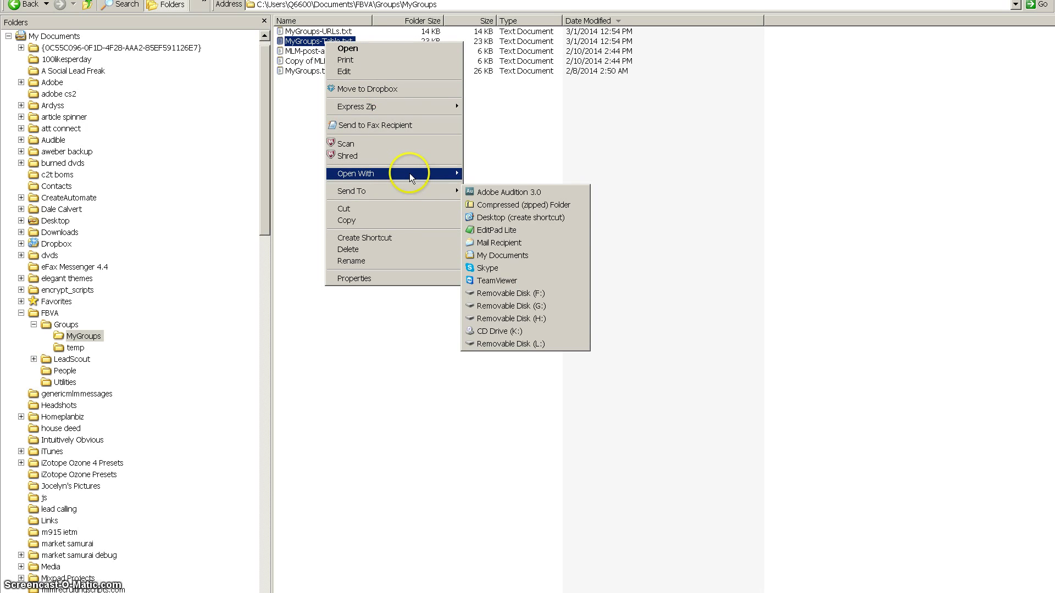
{"action": "mouse_move", "coordinate": [410, 173]}
{"action": "left_click", "coordinate": [509, 188]}
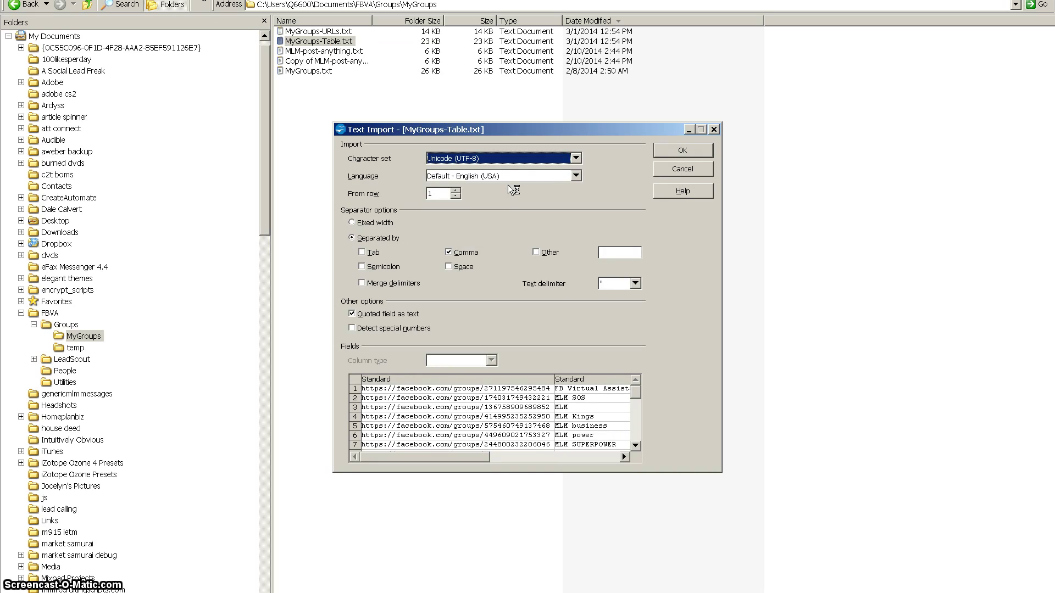
{"action": "left_click", "coordinate": [684, 149]}
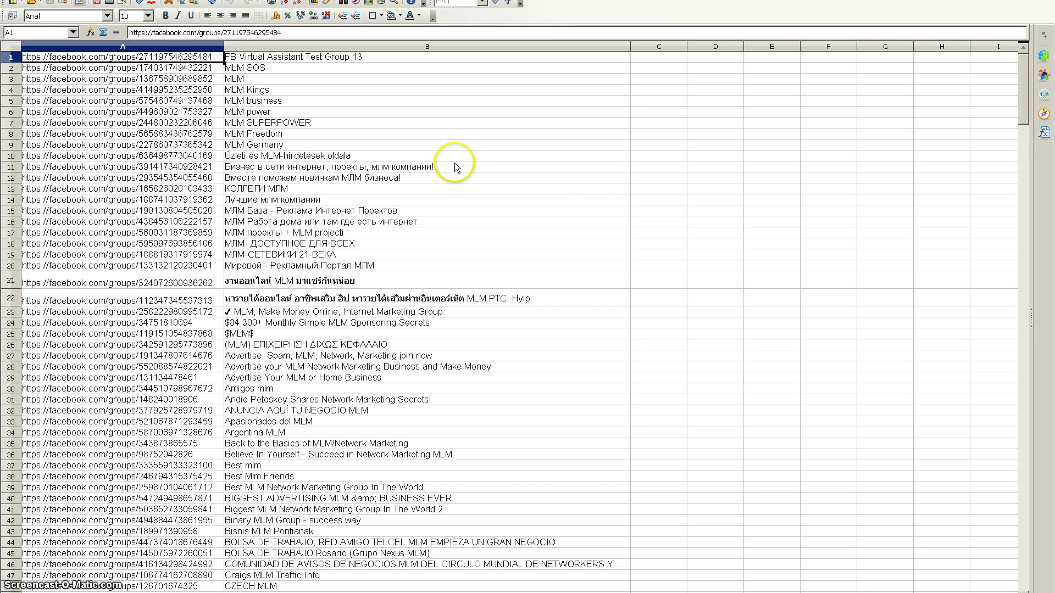
{"action": "left_click", "coordinate": [309, 46]}
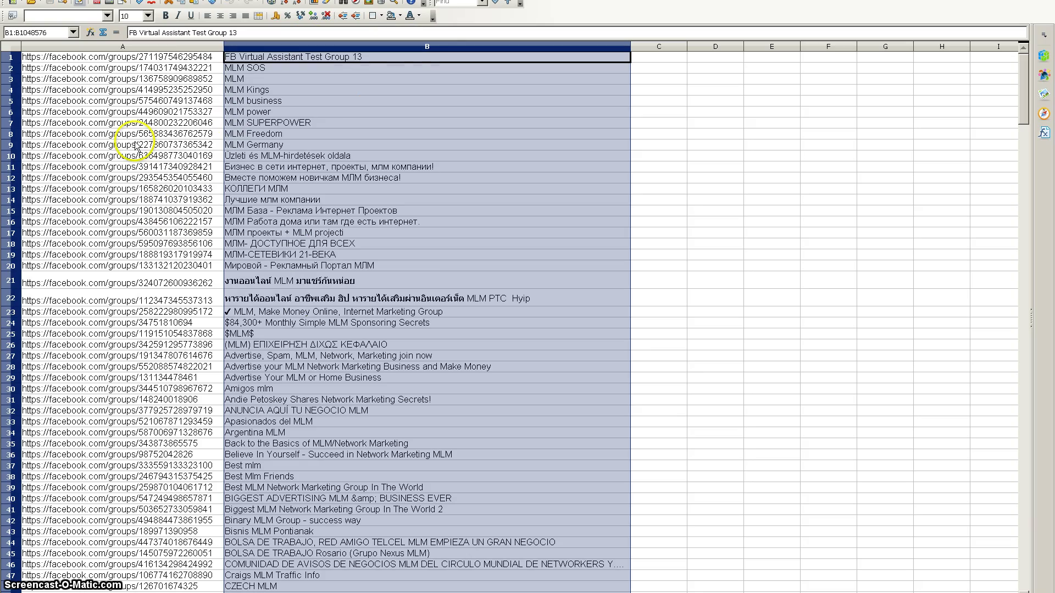
{"action": "scroll", "coordinate": [388, 383], "scroll_direction": "down", "scroll_amount": 8}
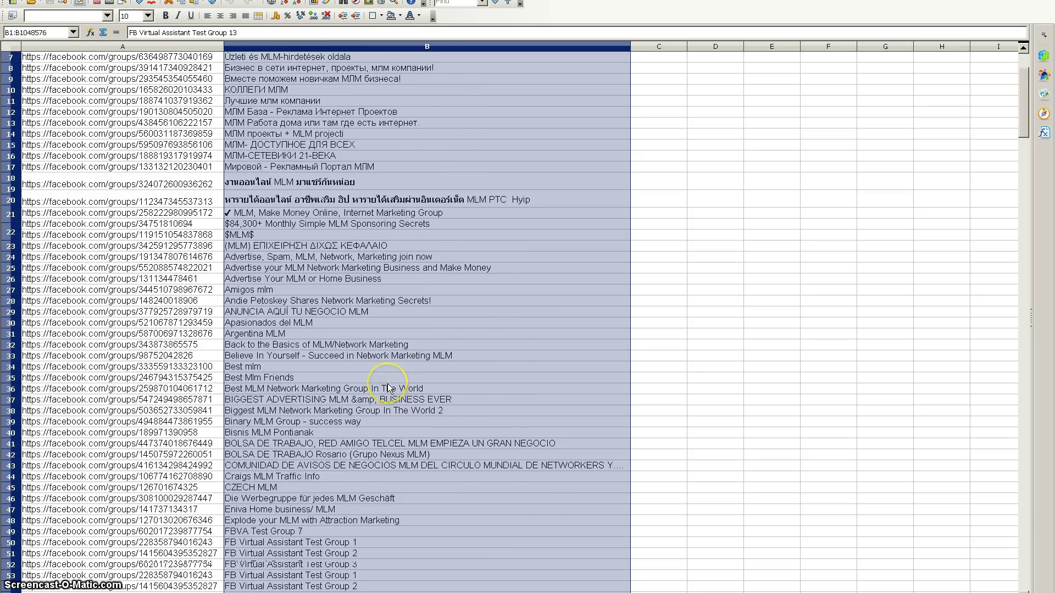
{"action": "scroll", "coordinate": [387, 384], "scroll_direction": "down", "scroll_amount": 6}
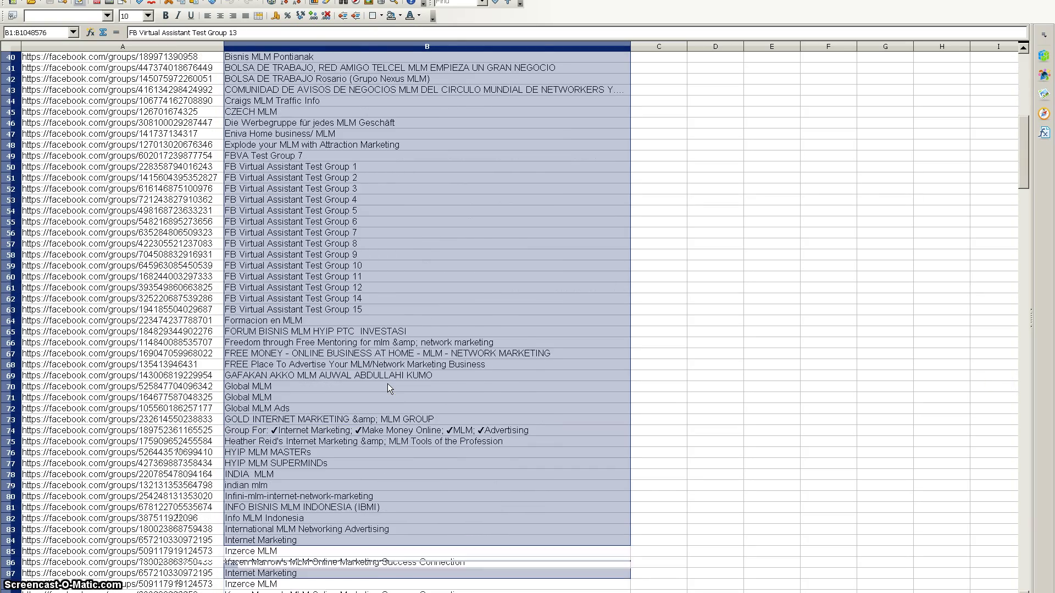
{"action": "scroll", "coordinate": [387, 383], "scroll_direction": "down", "scroll_amount": 20}
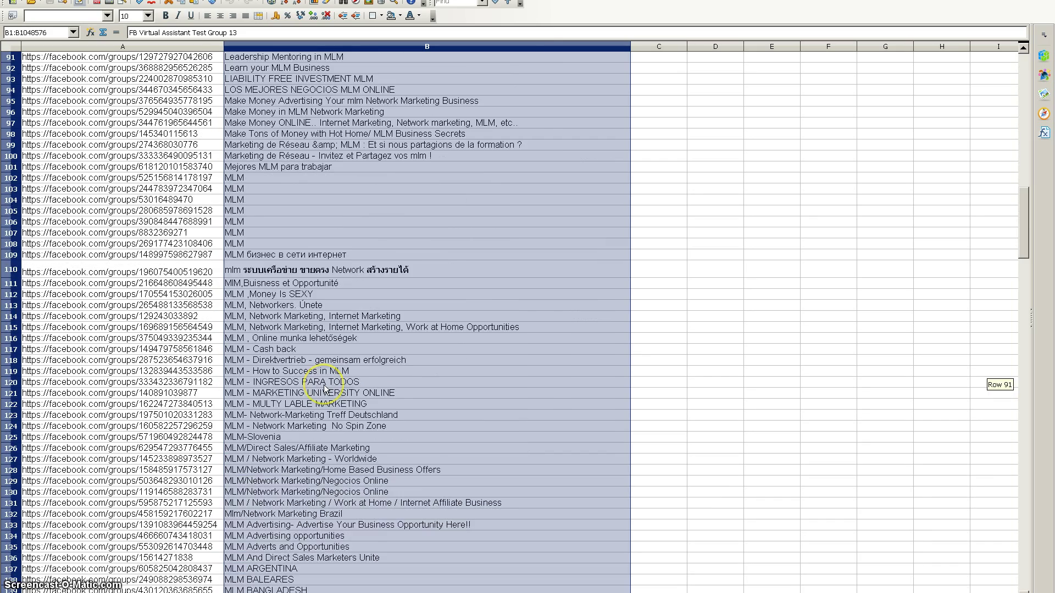
{"action": "scroll", "coordinate": [324, 388], "scroll_direction": "down", "scroll_amount": 5}
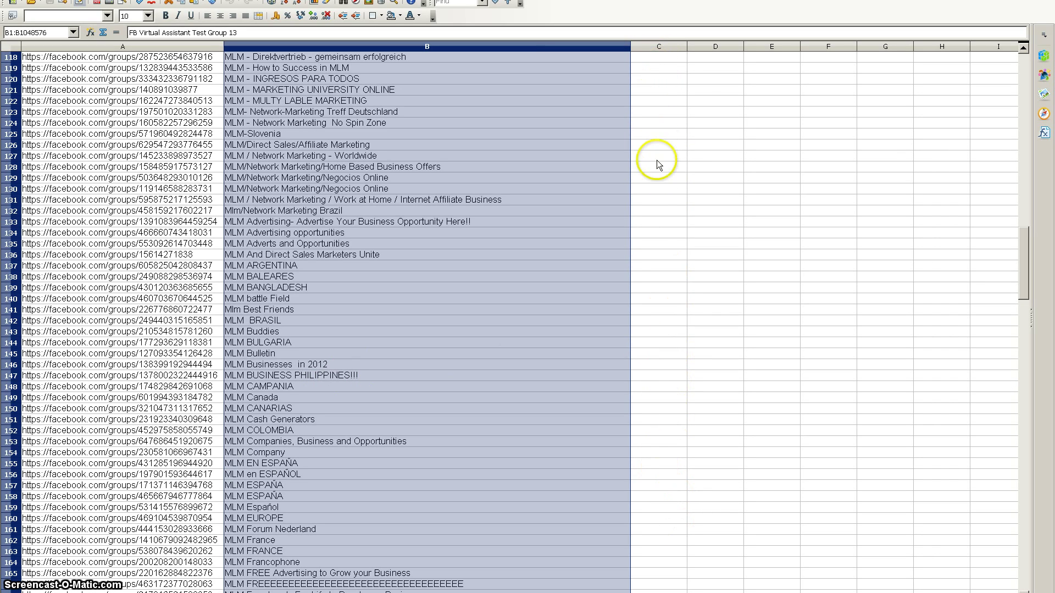
{"action": "scroll", "coordinate": [381, 407], "scroll_direction": "up", "scroll_amount": 20}
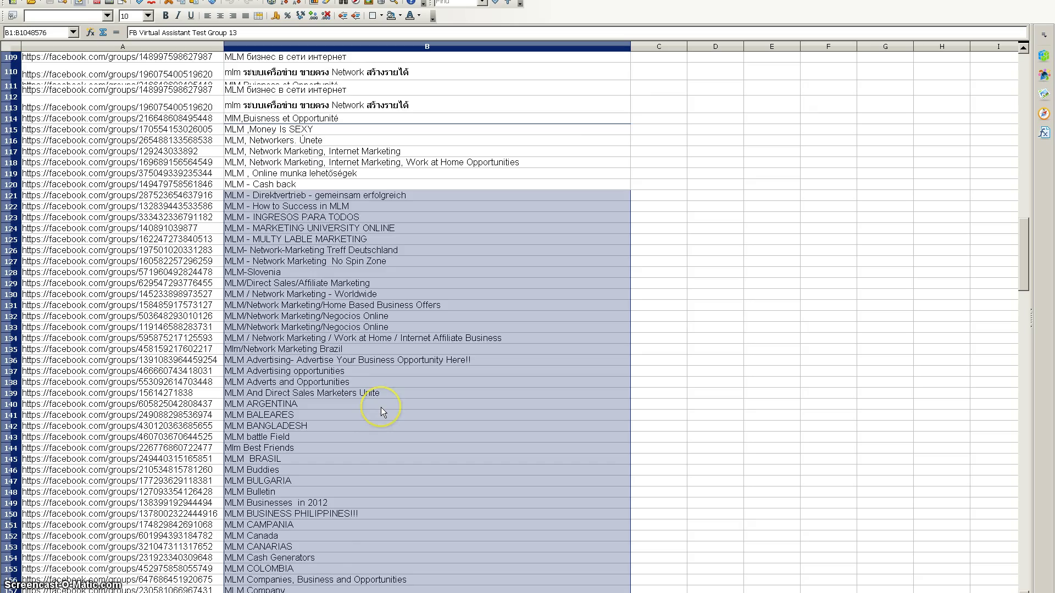
{"action": "scroll", "coordinate": [383, 411], "scroll_direction": "up", "scroll_amount": 7}
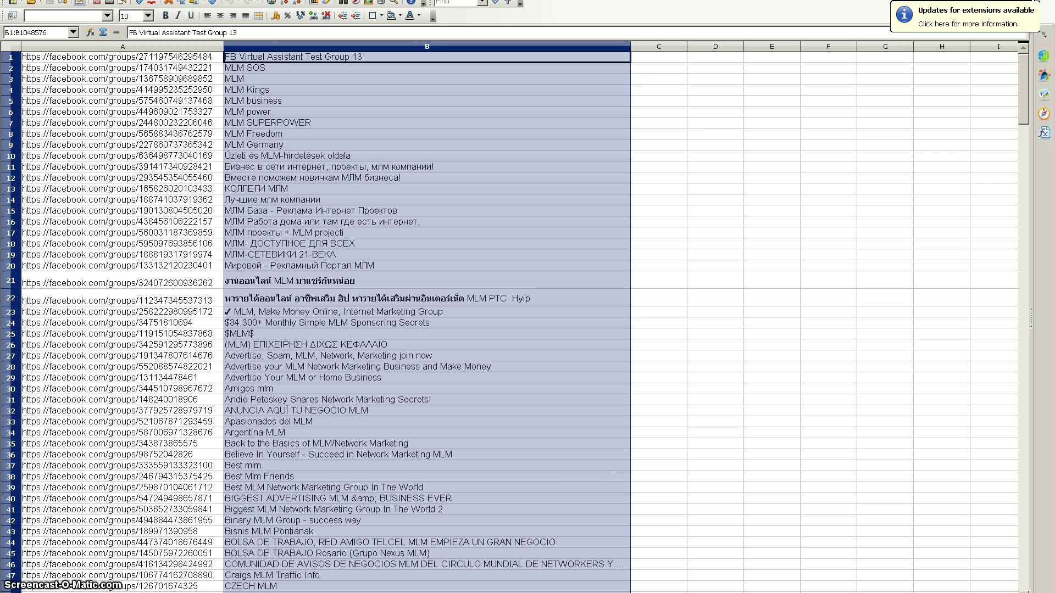
Step: Turn on AutoFilter for the group-name column B
{"action": "key", "text": "alt+d"}
{"action": "mouse_move", "coordinate": [187, 33]}
{"action": "left_click", "coordinate": [257, 36]}
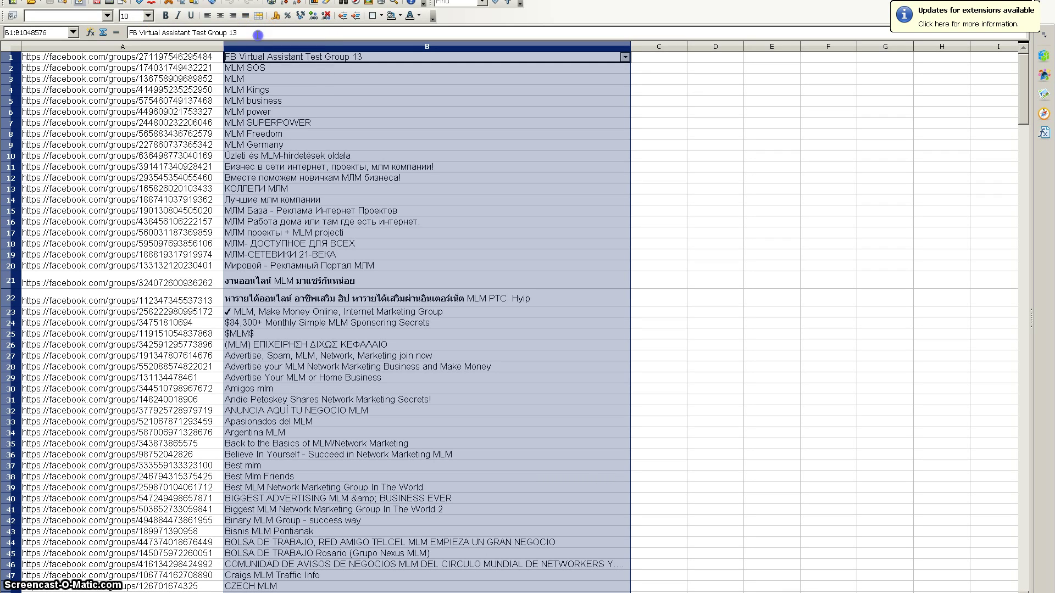
{"action": "left_click", "coordinate": [625, 57]}
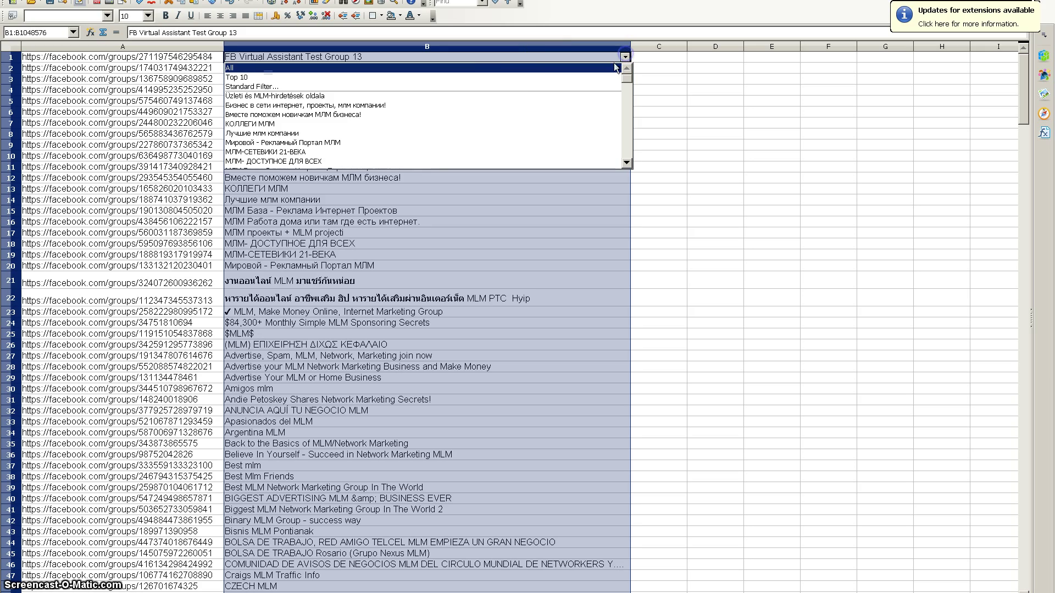
Step: Apply a standard filter where column B contains 'Virtual'
{"action": "left_click", "coordinate": [258, 87]}
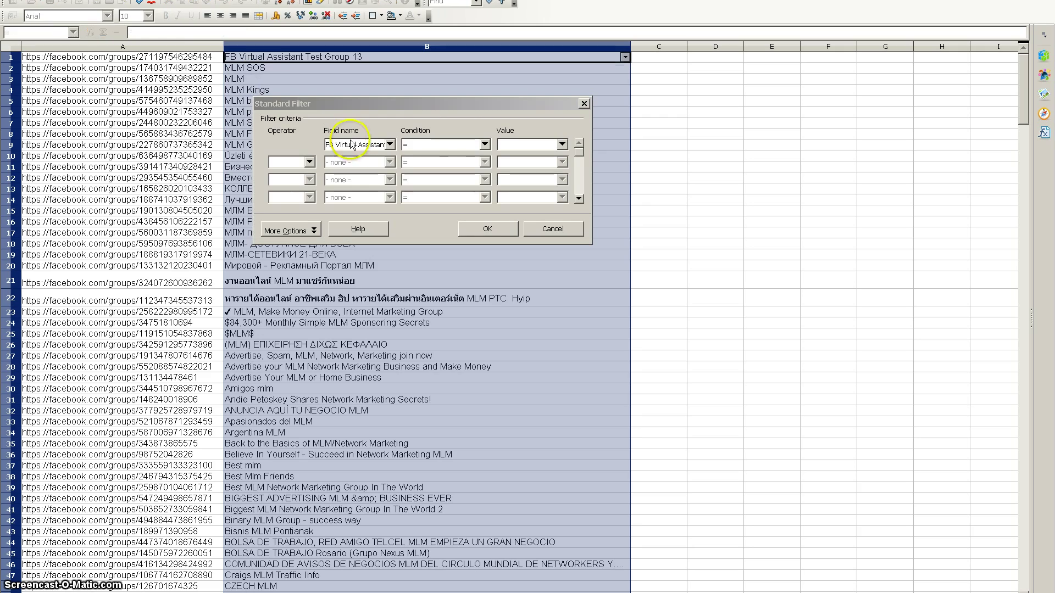
{"action": "left_click", "coordinate": [377, 145]}
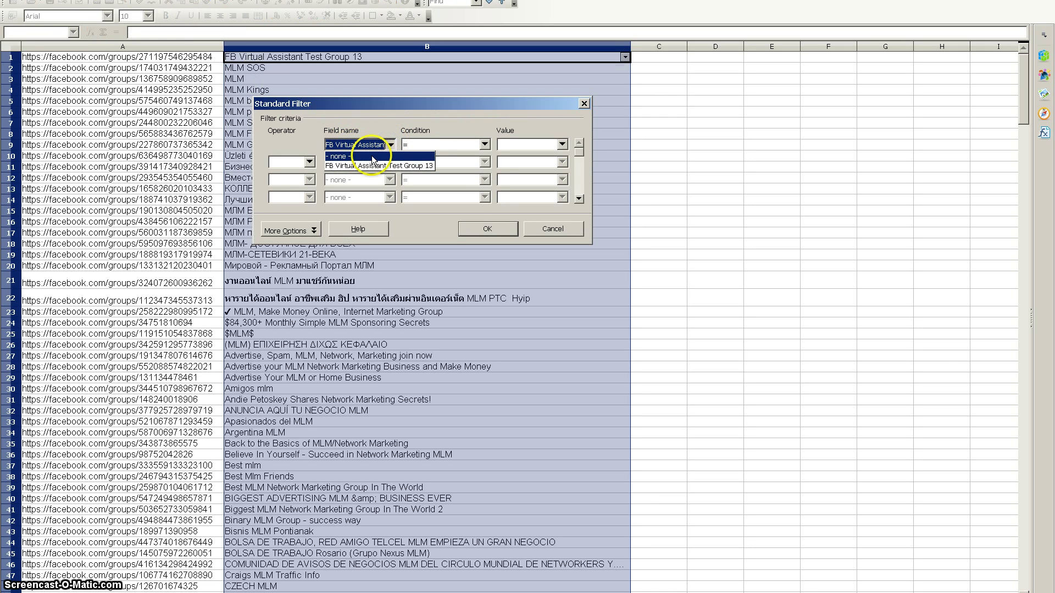
{"action": "left_click", "coordinate": [371, 165]}
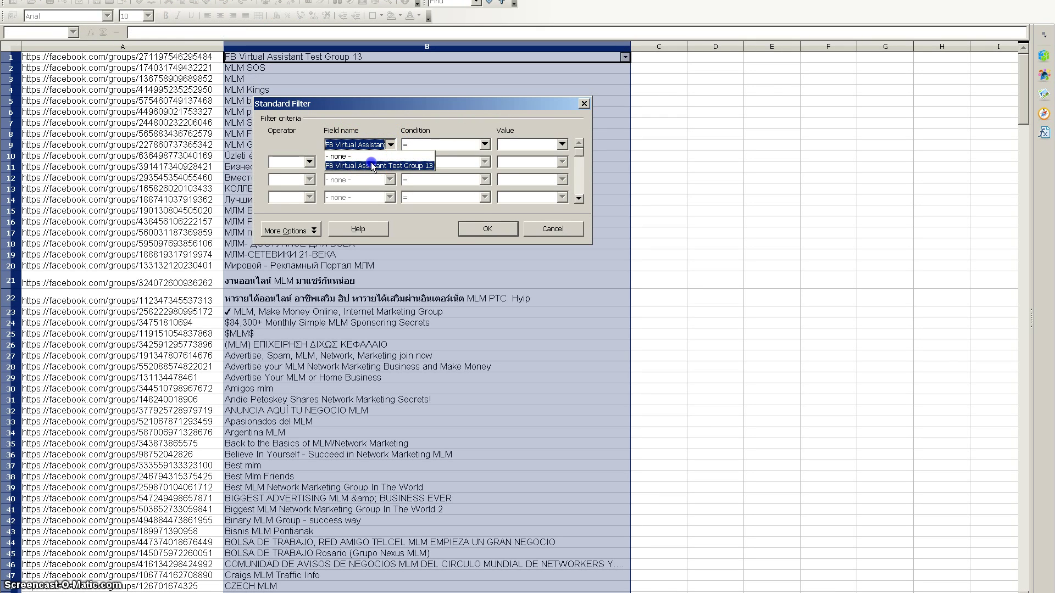
{"action": "left_click", "coordinate": [368, 143]}
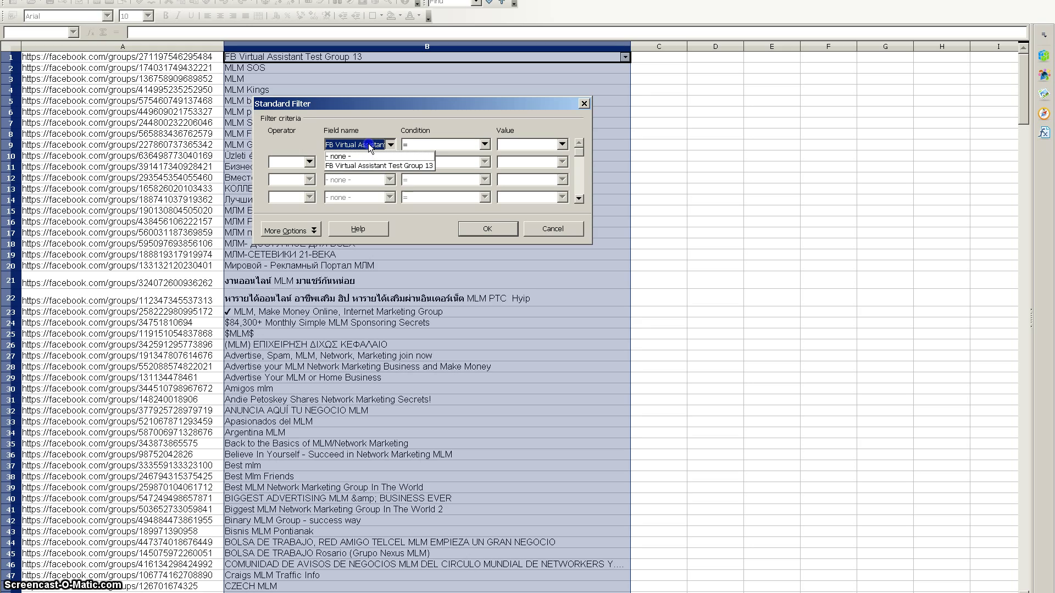
{"action": "left_click", "coordinate": [477, 146]}
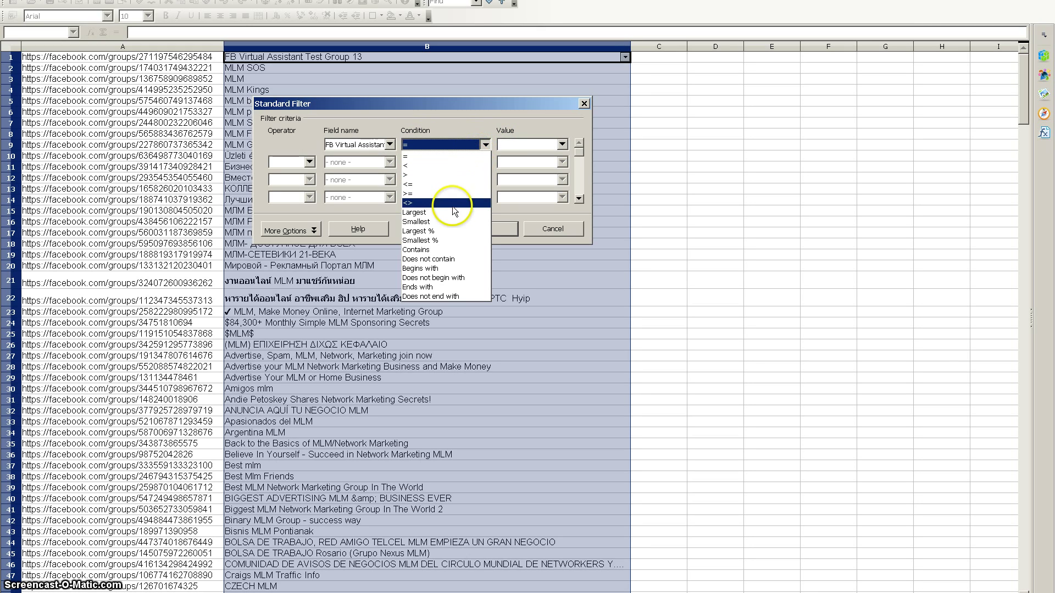
{"action": "left_click", "coordinate": [434, 250]}
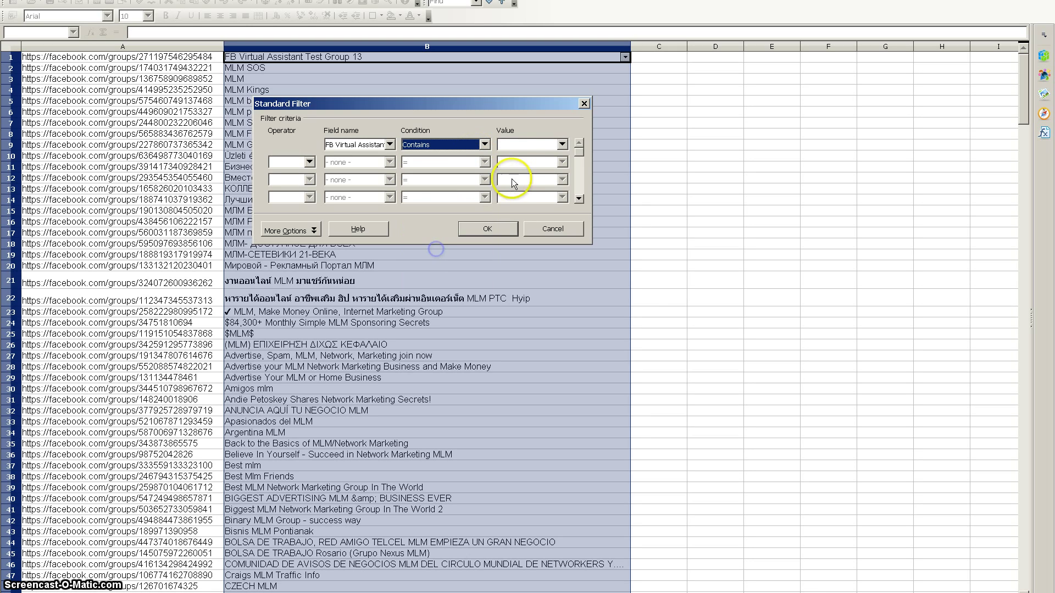
{"action": "left_click", "coordinate": [522, 144]}
{"action": "type", "text": "Virtual"}
{"action": "left_click", "coordinate": [490, 231]}
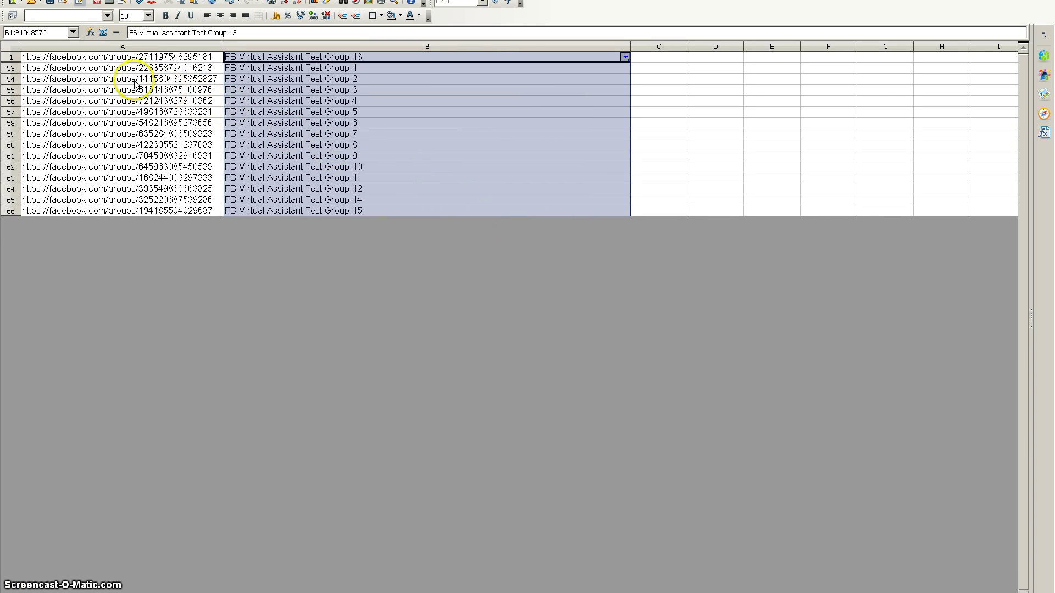
Step: Select the filtered URLs in A1:A66 and paste them into a blank Notepad note
{"action": "left_click", "coordinate": [112, 58]}
{"action": "left_click_drag", "start_coordinate": [112, 58], "coordinate": [107, 214]}
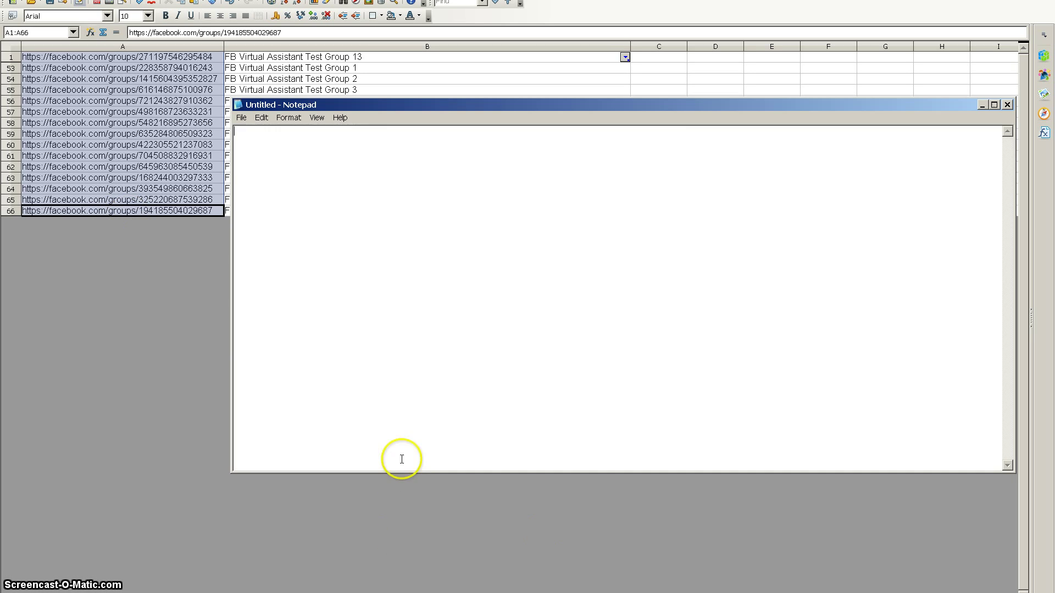
{"action": "key", "text": "ctrl+v"}
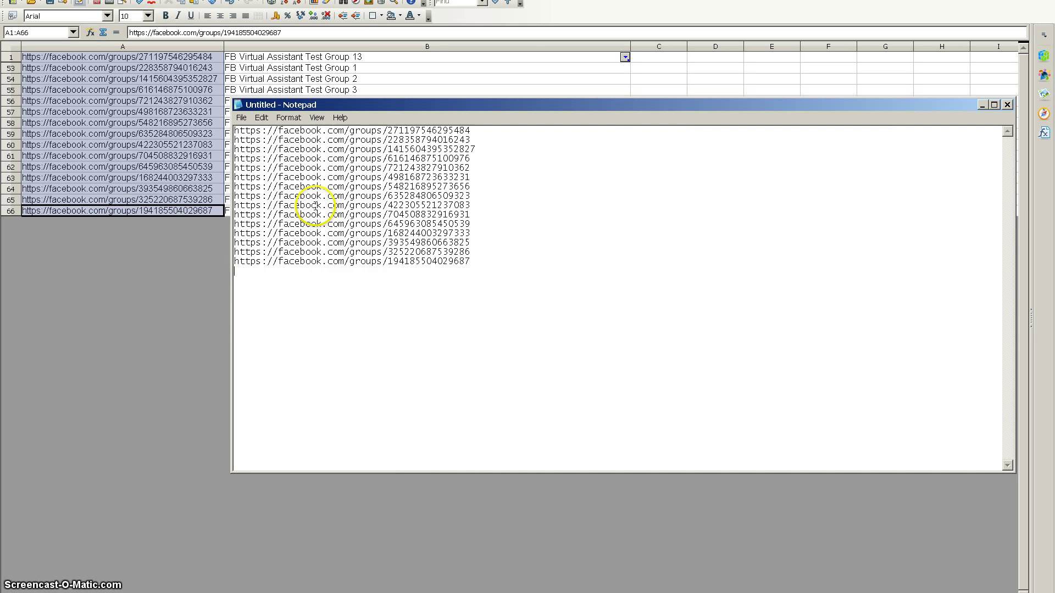
{"action": "left_click", "coordinate": [466, 213]}
Step: Start Save As and browse to My Documents\FBVA\Groups\MyGroups
{"action": "left_click", "coordinate": [244, 118]}
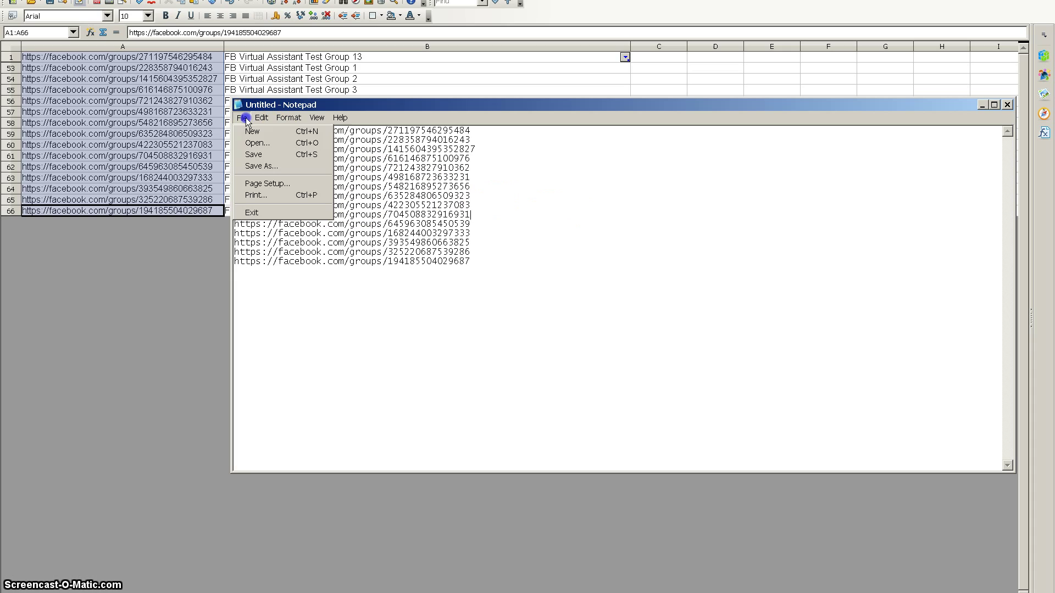
{"action": "left_click", "coordinate": [254, 158]}
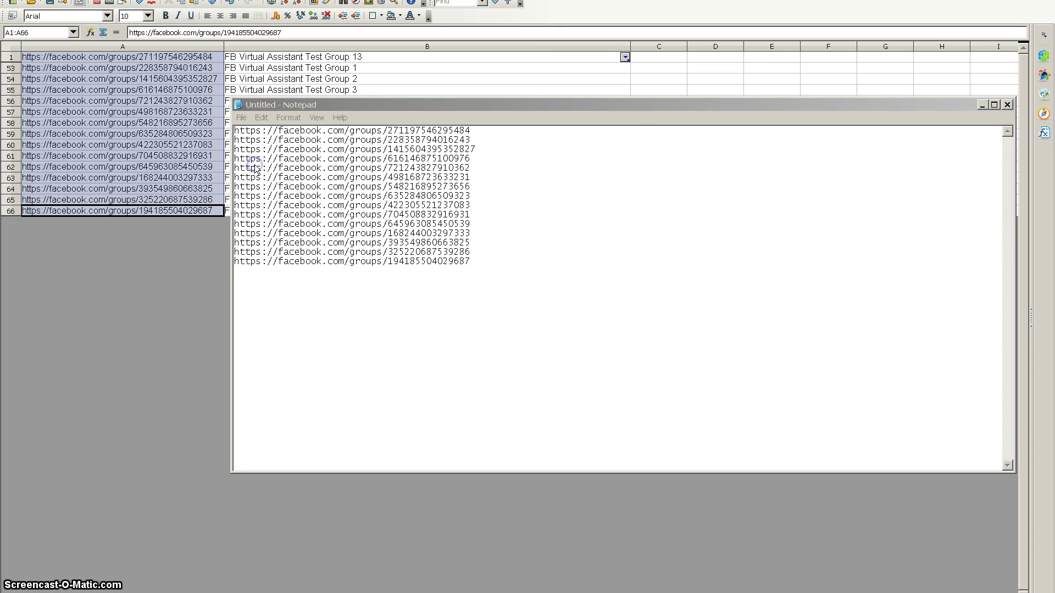
{"action": "left_click", "coordinate": [270, 257]}
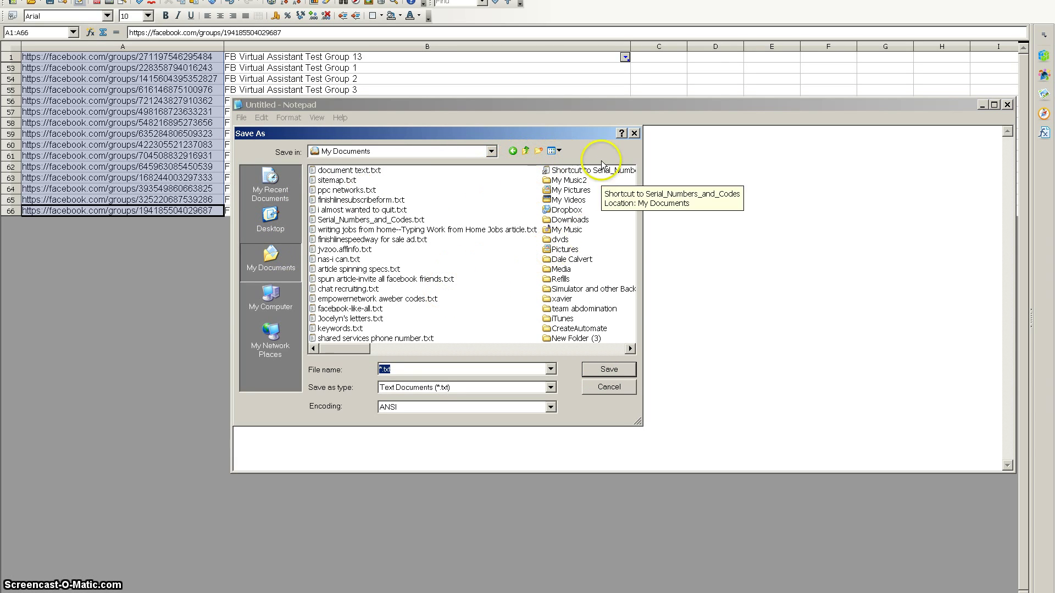
{"action": "left_click", "coordinate": [553, 151]}
{"action": "left_click", "coordinate": [566, 210]}
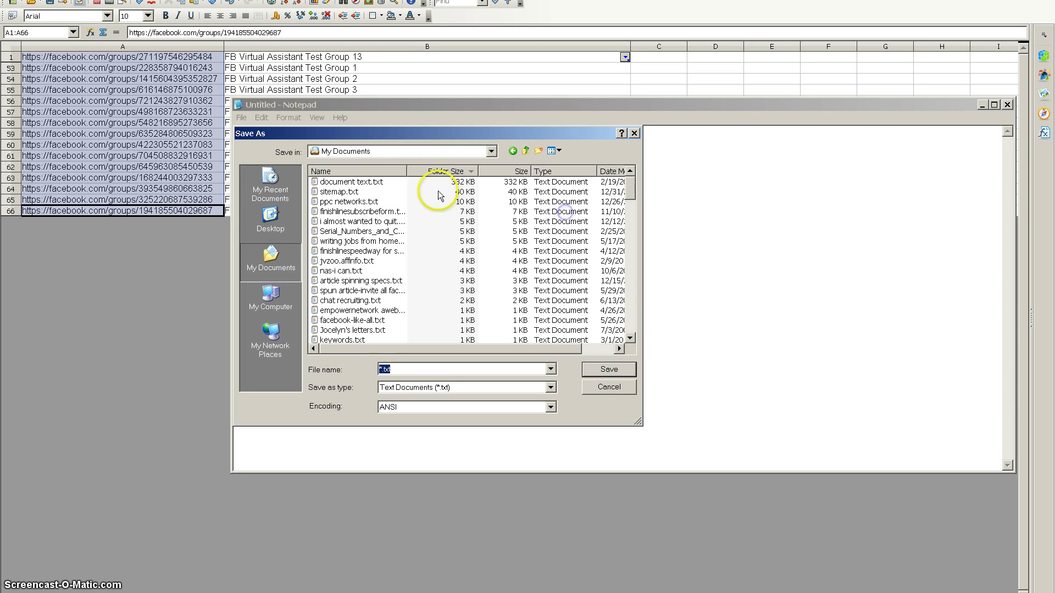
{"action": "left_click", "coordinate": [385, 170]}
{"action": "scroll", "coordinate": [347, 250], "scroll_direction": "down", "scroll_amount": 3}
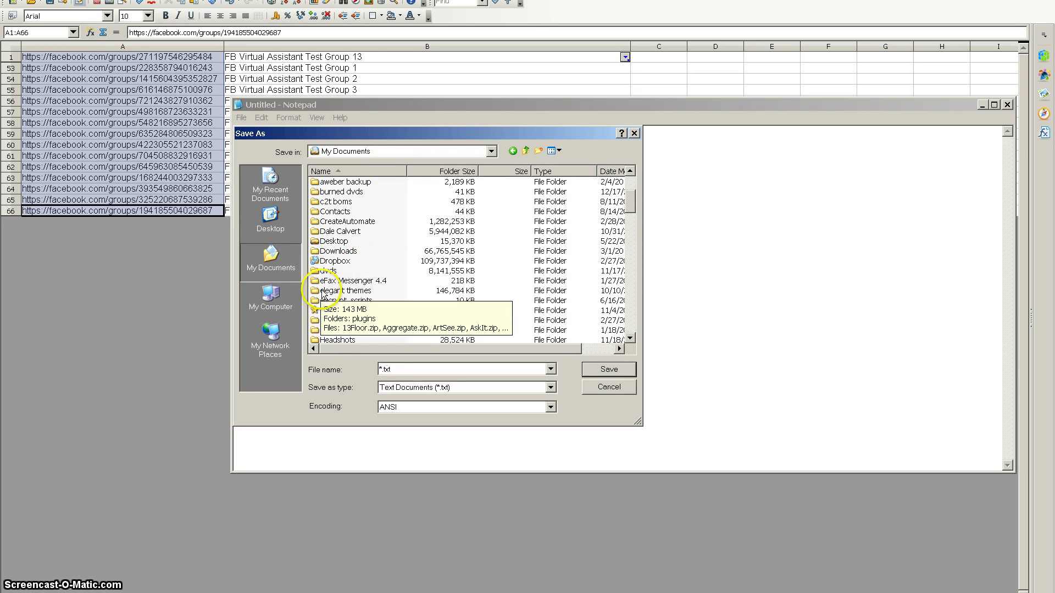
{"action": "double_click", "coordinate": [329, 320]}
{"action": "double_click", "coordinate": [331, 193]}
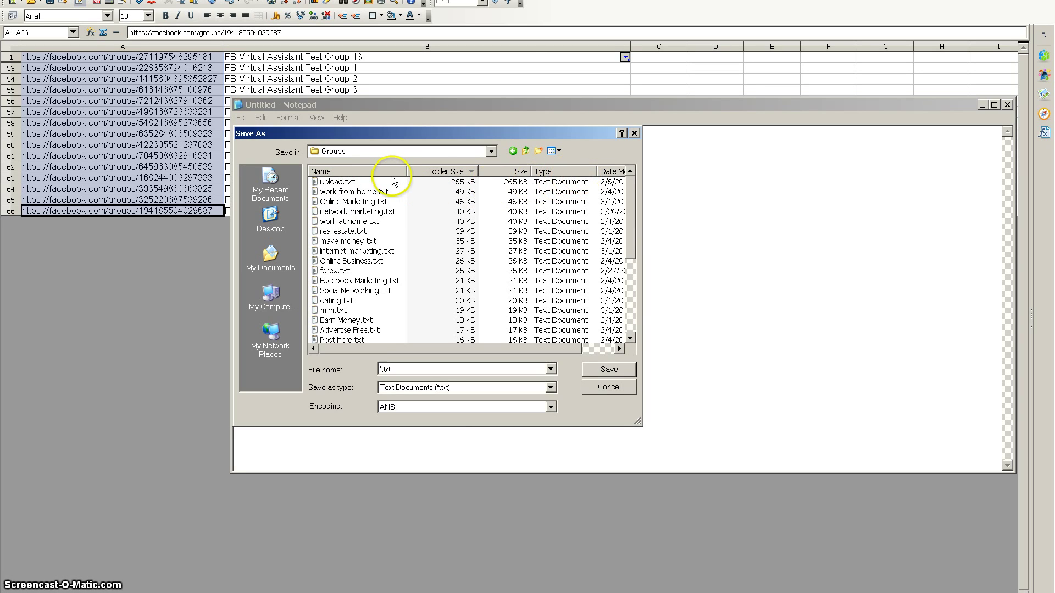
{"action": "left_click", "coordinate": [384, 171]}
{"action": "double_click", "coordinate": [332, 182]}
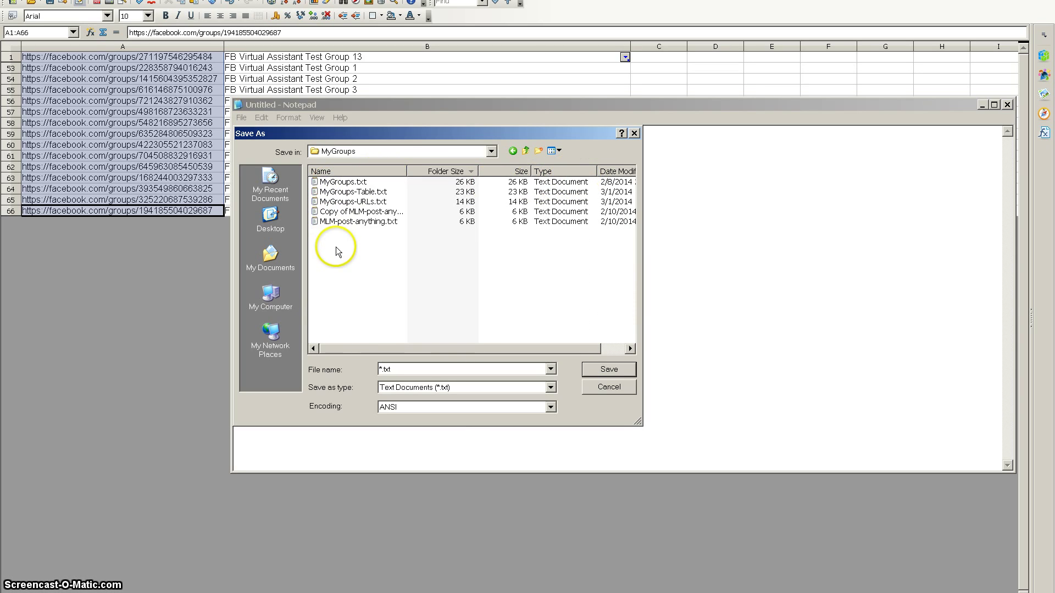
Step: Save the note as FBVA-test.txt and close Notepad
{"action": "left_click", "coordinate": [400, 366]}
{"action": "type", "text": "FBVA-test"}
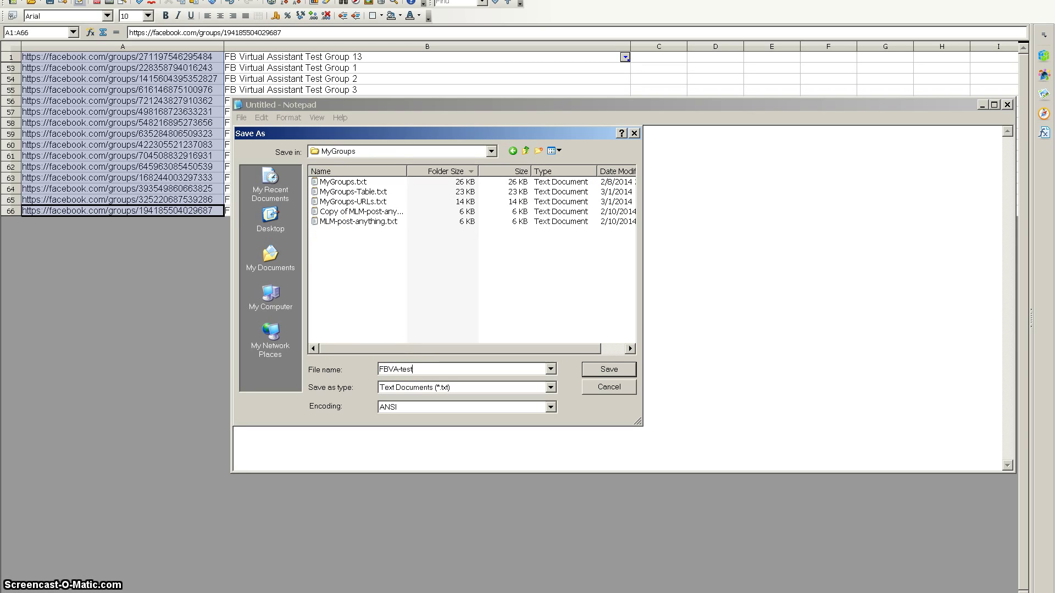
{"action": "left_click", "coordinate": [608, 368]}
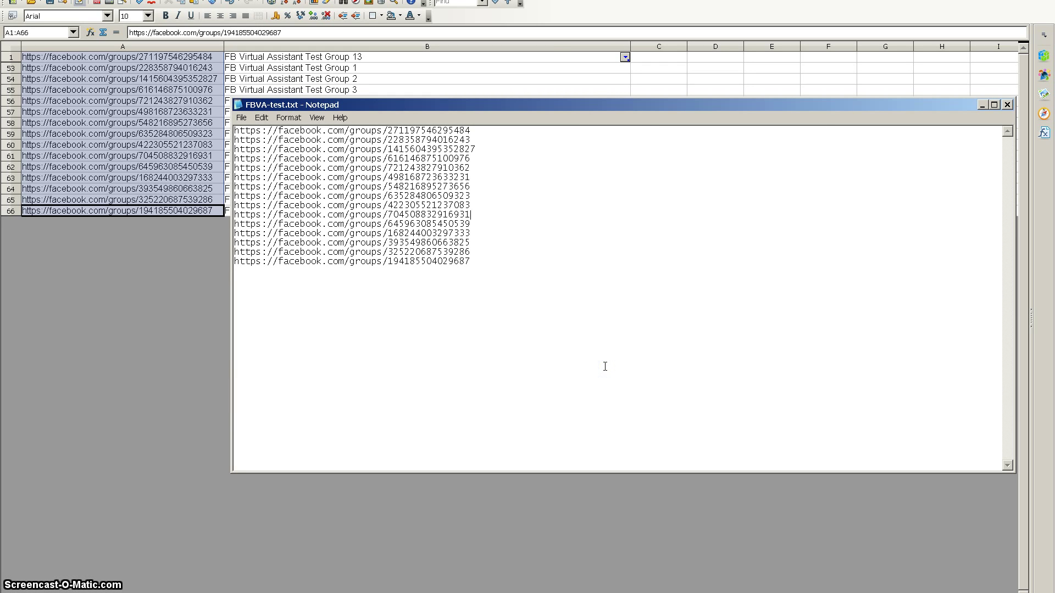
{"action": "left_click", "coordinate": [1007, 104]}
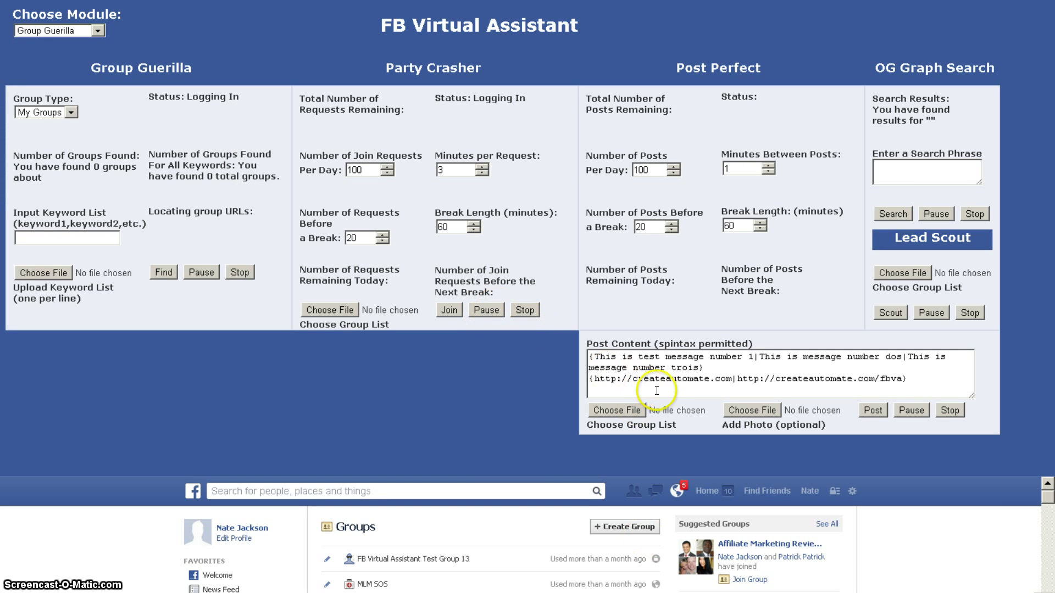
Step: Load FBVA-test.txt from the MyGroups folder as the group list
{"action": "left_click", "coordinate": [639, 417]}
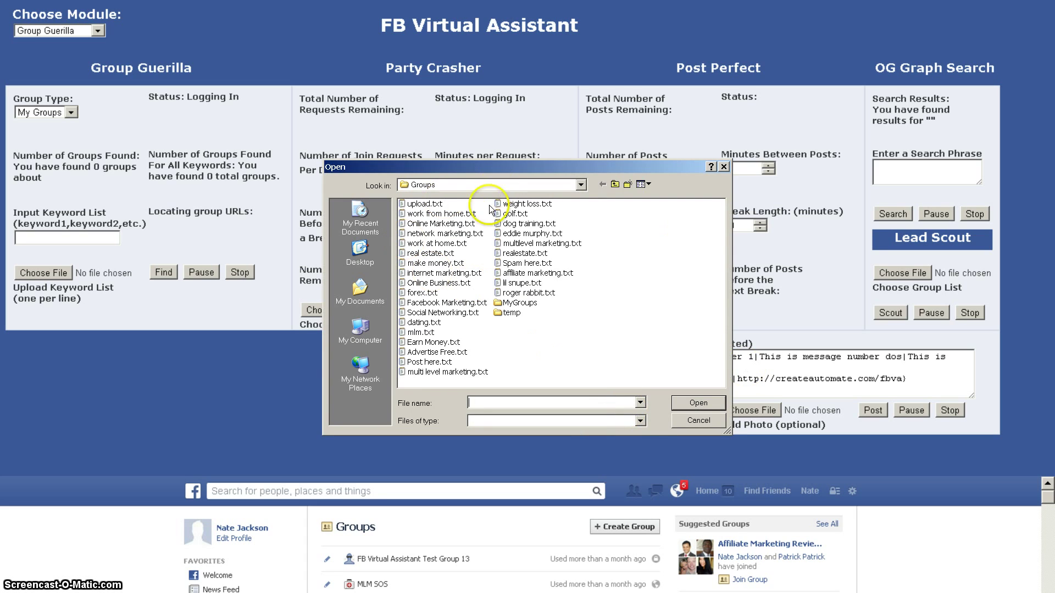
{"action": "left_click", "coordinate": [521, 307]}
{"action": "double_click", "coordinate": [521, 305]}
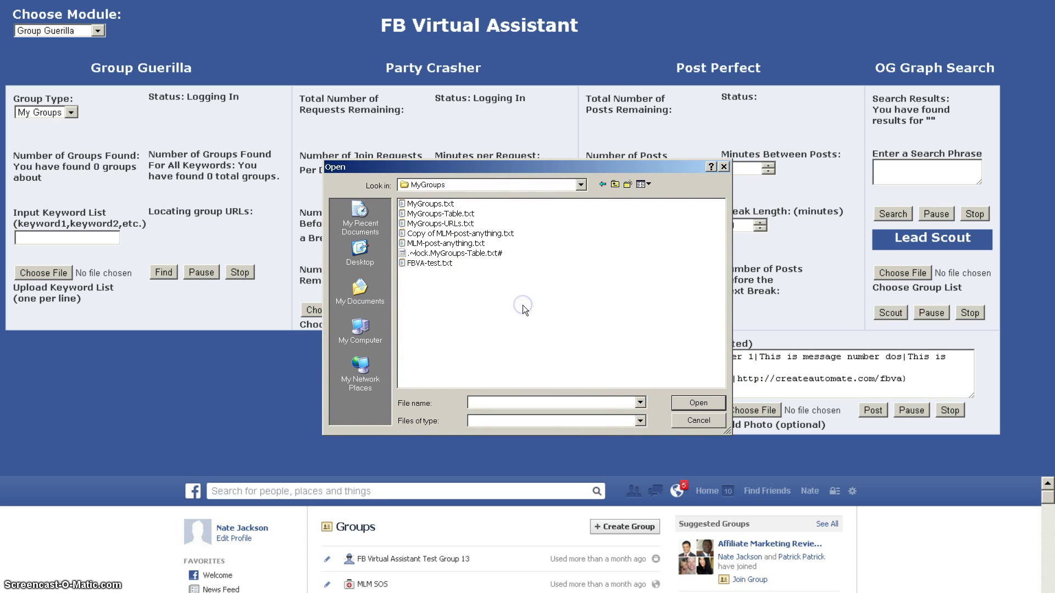
{"action": "double_click", "coordinate": [423, 262]}
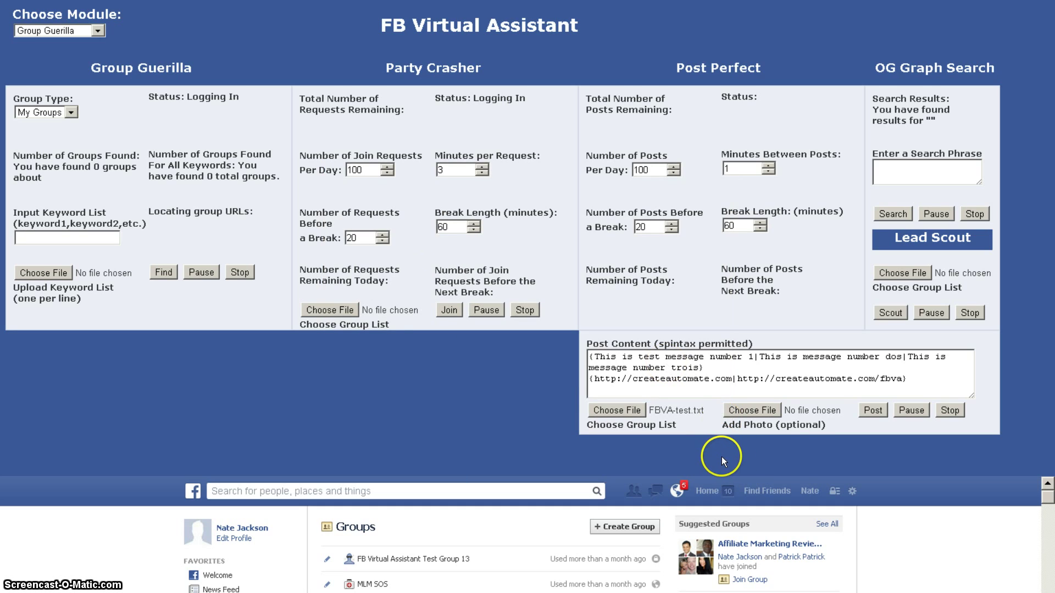
Step: Switch the module to Post Perfect after the module warning and start posting
{"action": "left_click", "coordinate": [873, 411]}
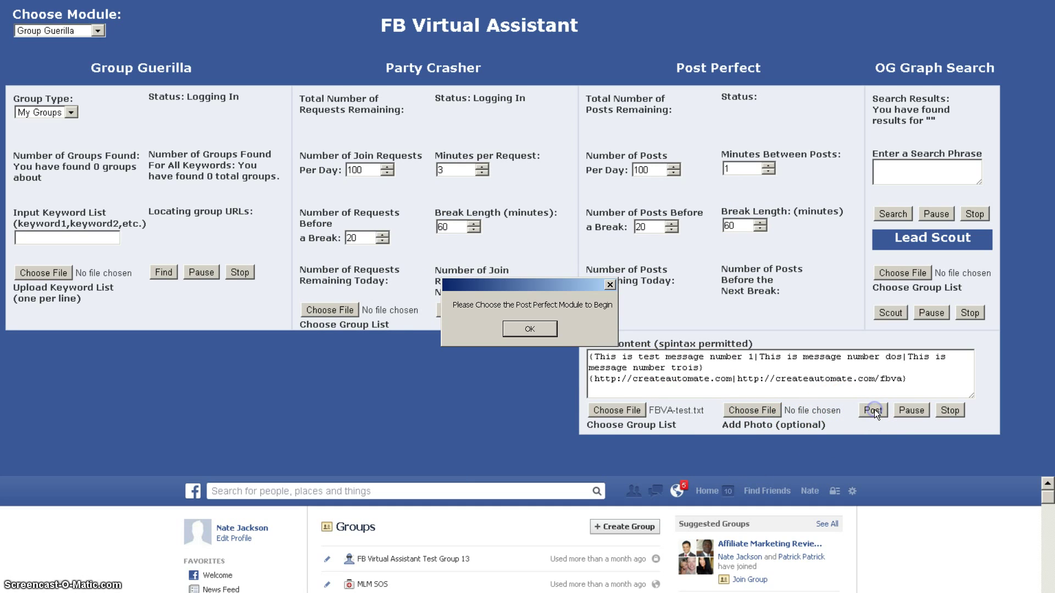
{"action": "left_click", "coordinate": [546, 329]}
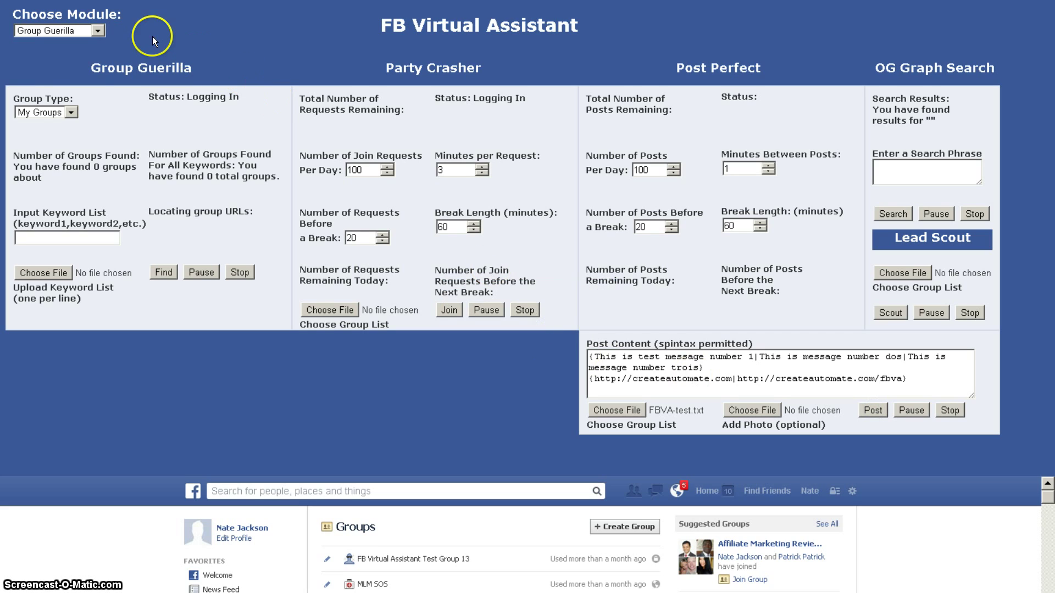
{"action": "left_click", "coordinate": [97, 31]}
{"action": "left_click", "coordinate": [64, 65]}
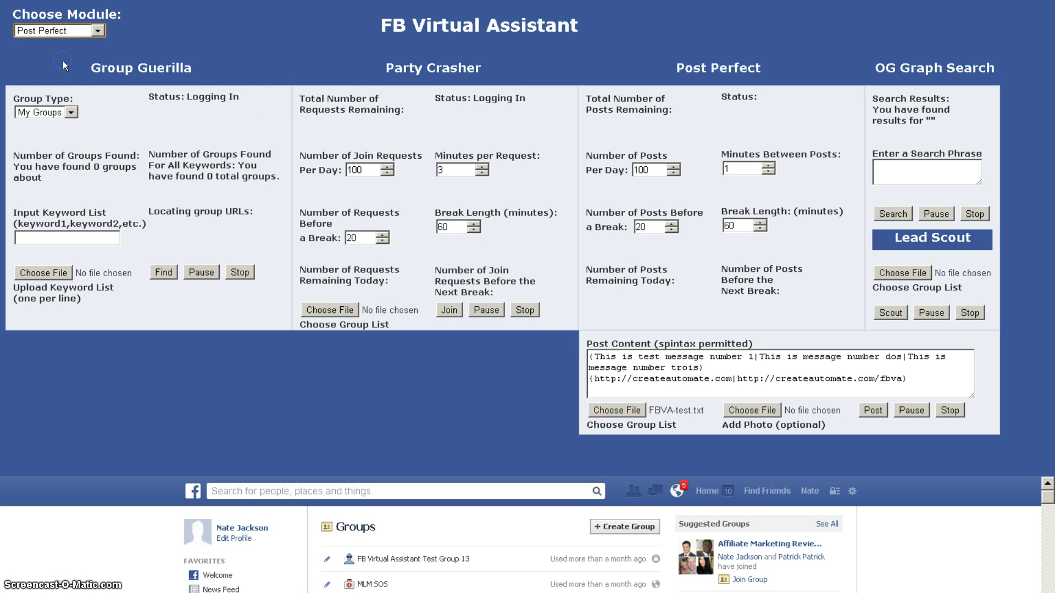
{"action": "left_click", "coordinate": [873, 410]}
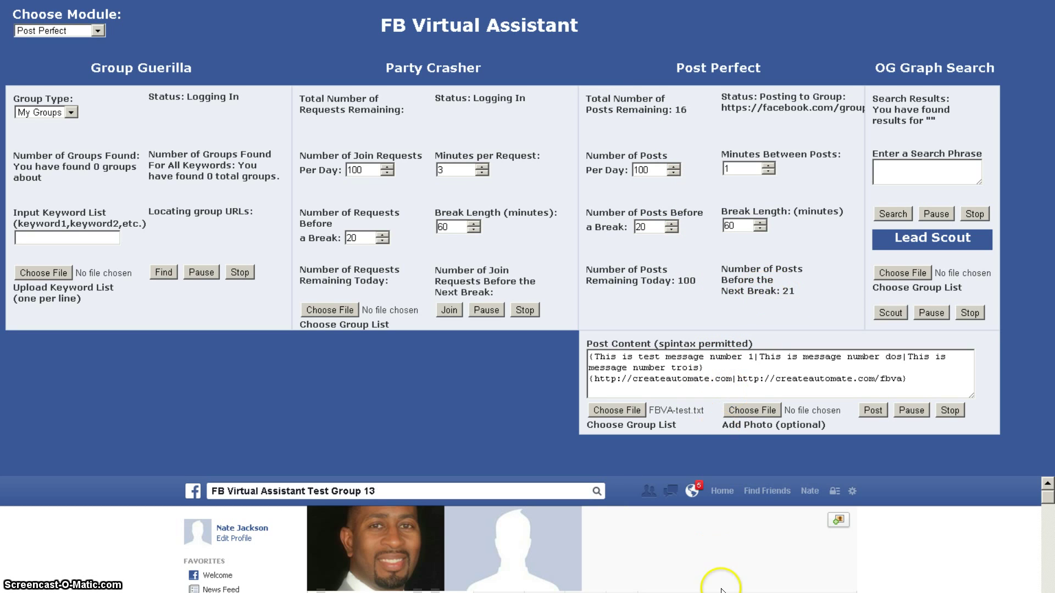
Step: Let Post Perfect finish the first group post, leaving 15 posts remaining
{"action": "scroll", "coordinate": [714, 566], "scroll_direction": "down", "scroll_amount": 5}
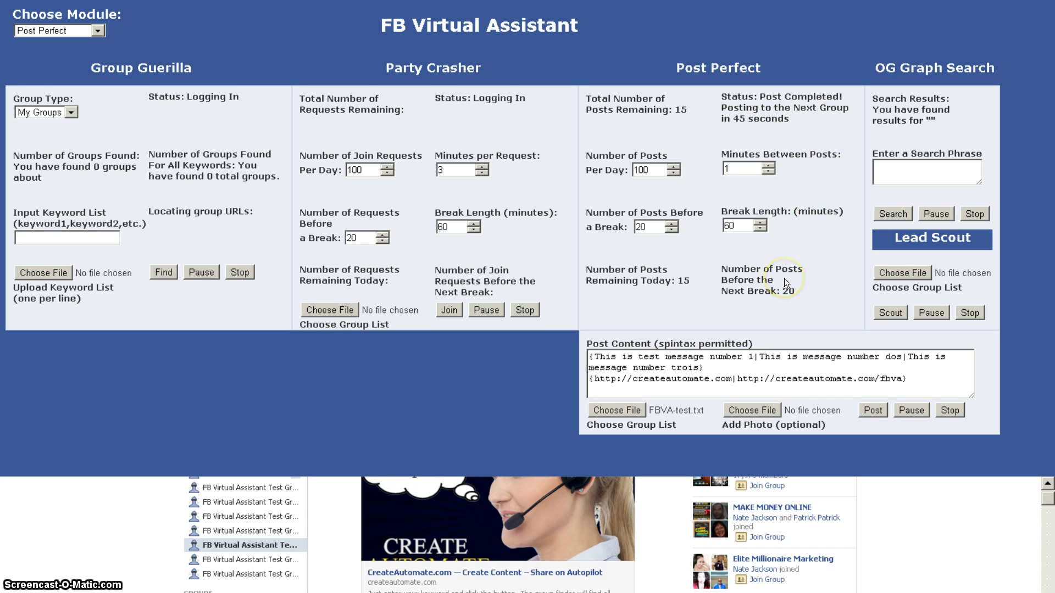
{"action": "left_click", "coordinate": [788, 186]}
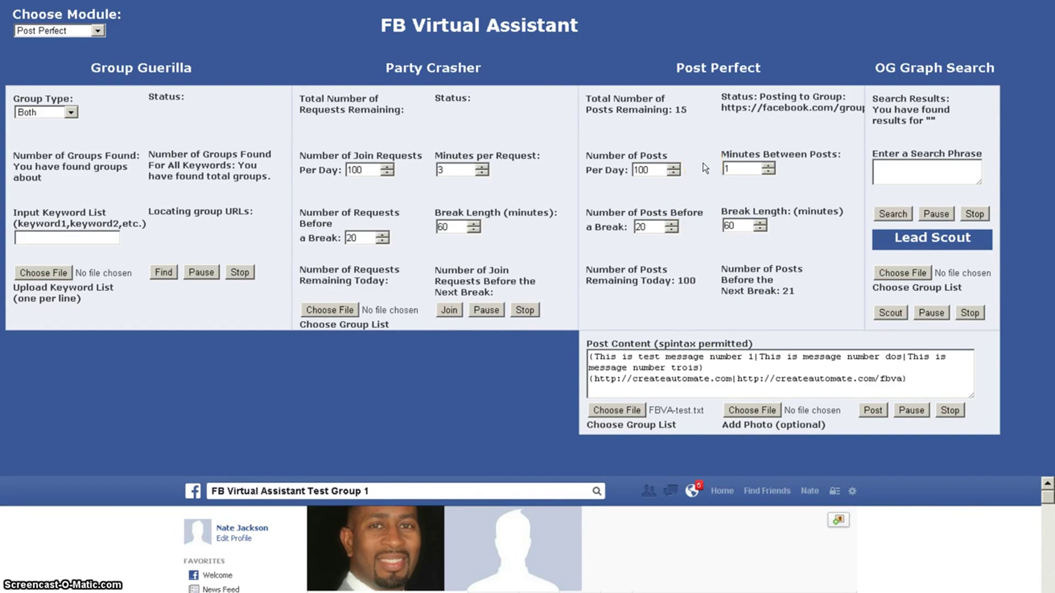
Step: Scroll the embedded Facebook feed to find the new post with the createautomate.com link preview
{"action": "scroll", "coordinate": [985, 526], "scroll_direction": "down", "scroll_amount": 5}
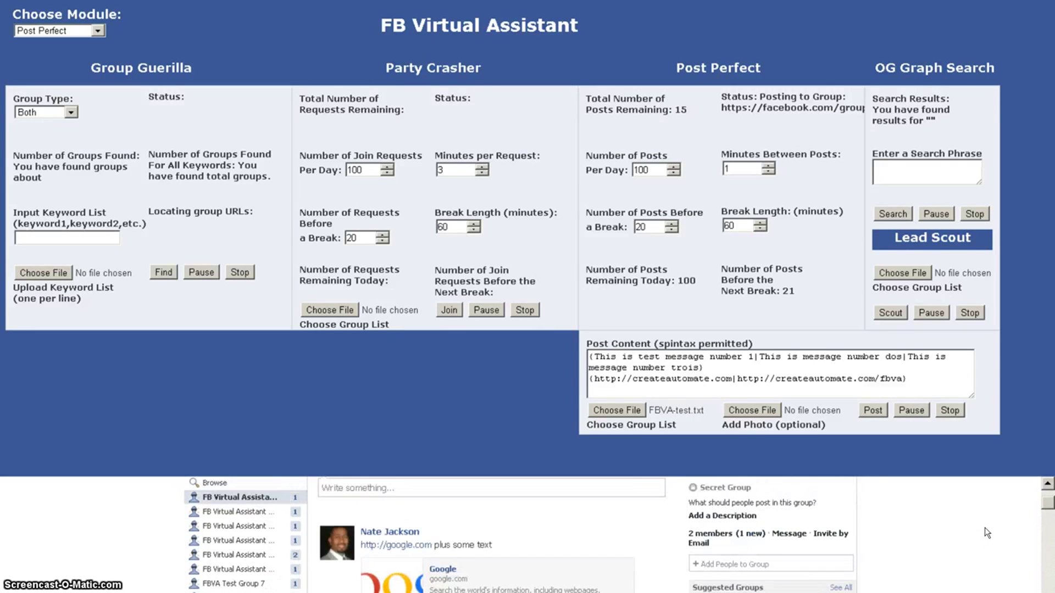
{"action": "scroll", "coordinate": [987, 533], "scroll_direction": "up", "scroll_amount": 1}
{"action": "scroll", "coordinate": [988, 533], "scroll_direction": "down", "scroll_amount": 1}
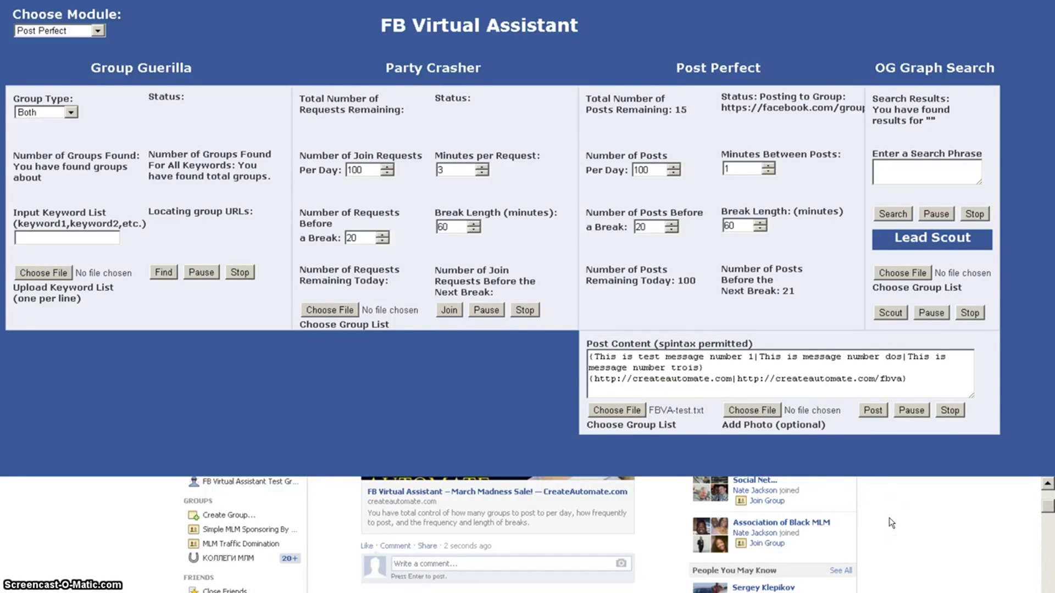
{"action": "scroll", "coordinate": [891, 523], "scroll_direction": "up", "scroll_amount": 2}
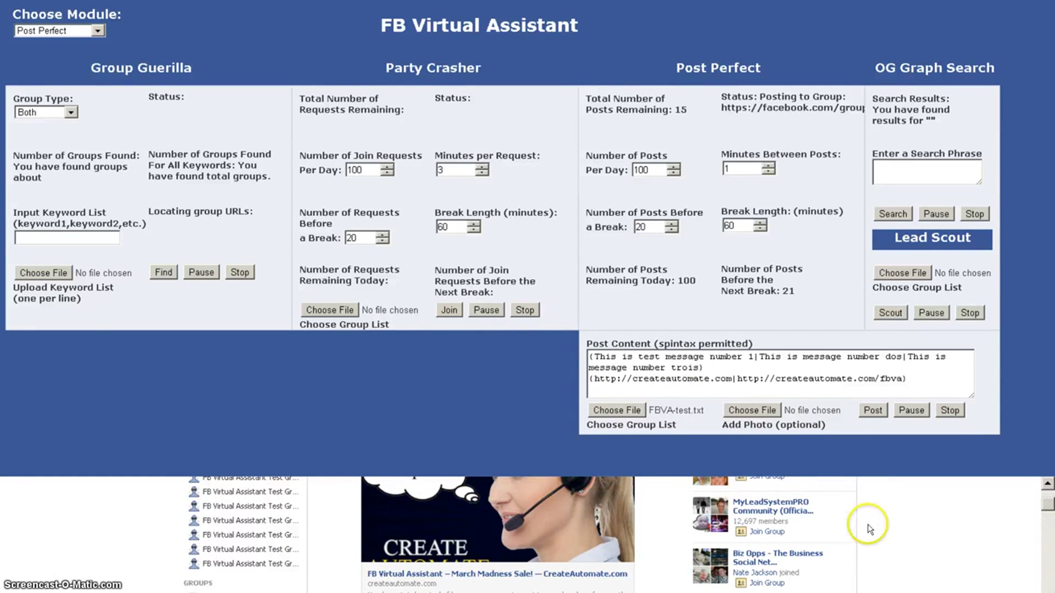
{"action": "scroll", "coordinate": [866, 531], "scroll_direction": "down", "scroll_amount": 2}
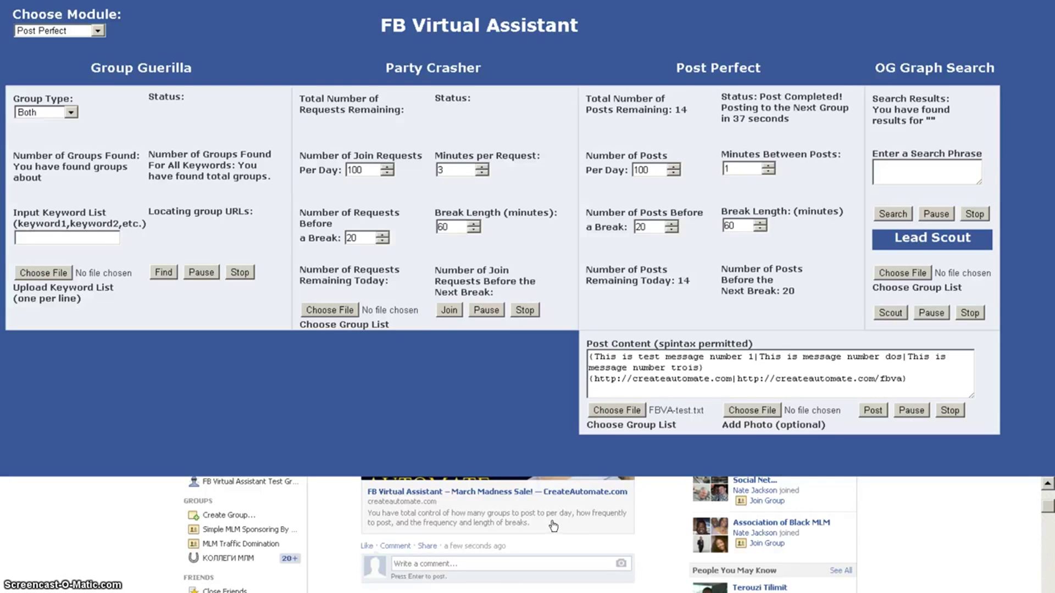
Step: Attach createautomatelogo.png from My Documents\CreateAutomate as the photo added to each post
{"action": "left_click", "coordinate": [752, 411]}
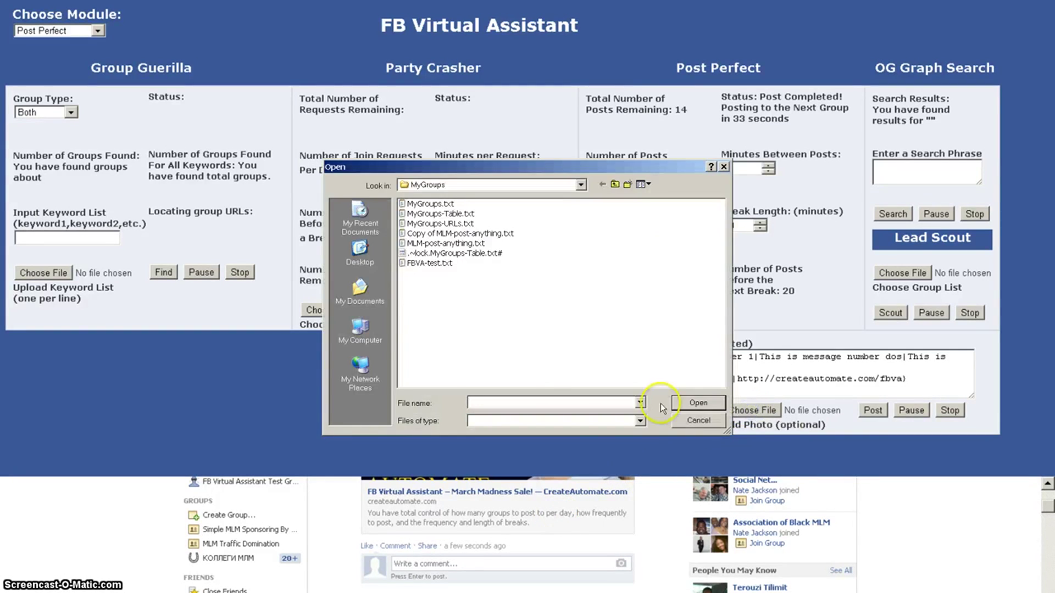
{"action": "left_click", "coordinate": [360, 291]}
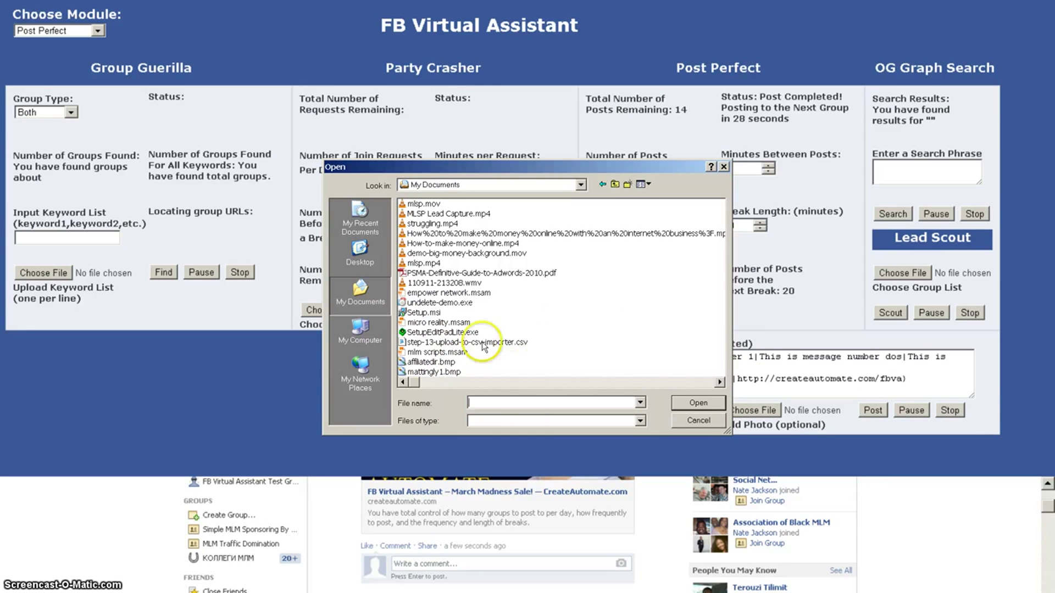
{"action": "left_click", "coordinate": [418, 383]}
{"action": "left_click", "coordinate": [645, 185]}
{"action": "left_click", "coordinate": [653, 243]}
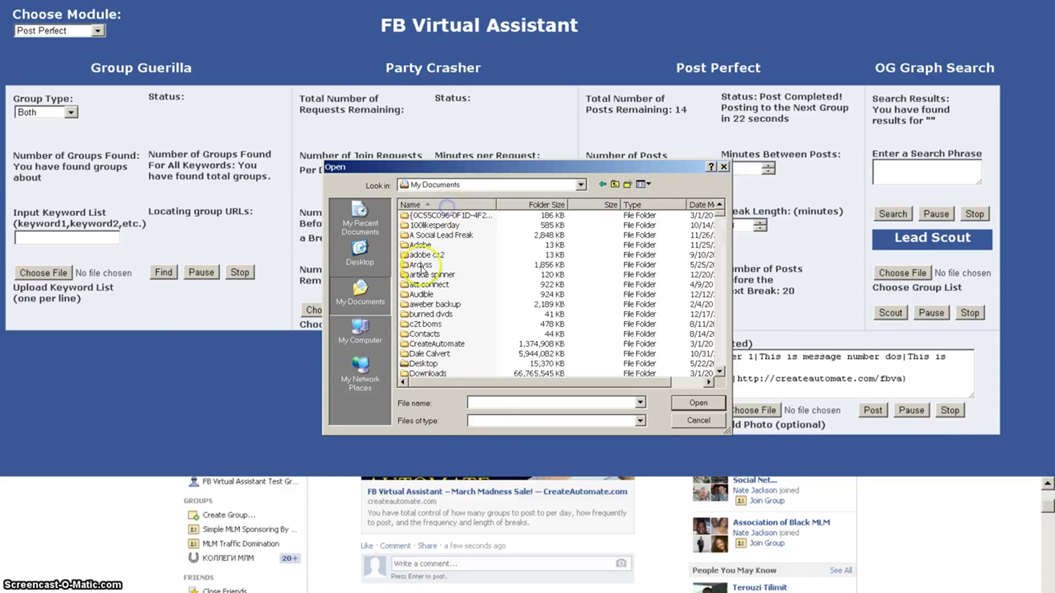
{"action": "scroll", "coordinate": [421, 319], "scroll_direction": "down", "scroll_amount": 1}
{"action": "double_click", "coordinate": [422, 315]}
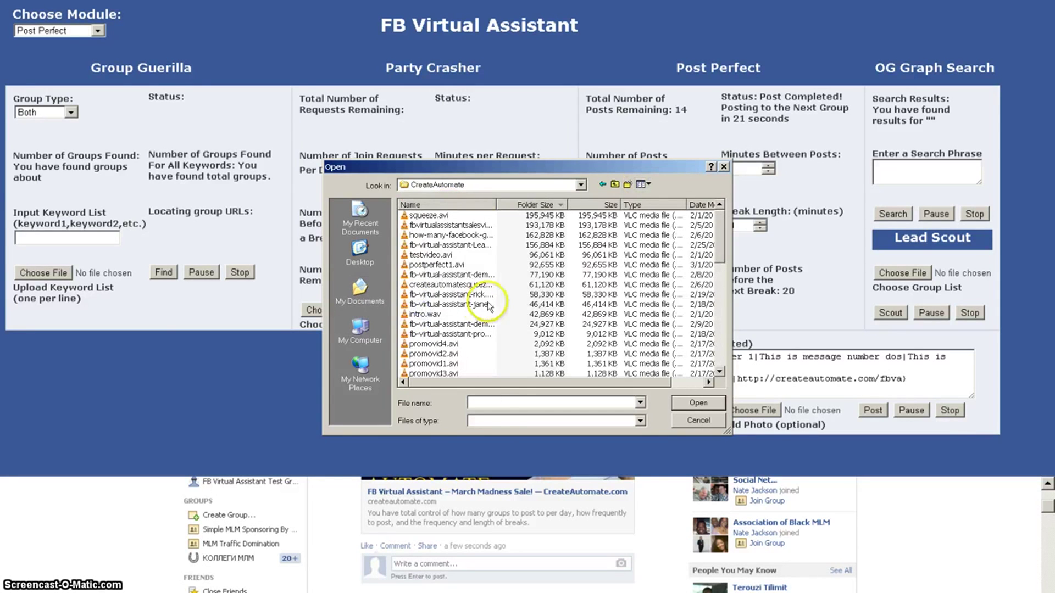
{"action": "left_click", "coordinate": [470, 205]}
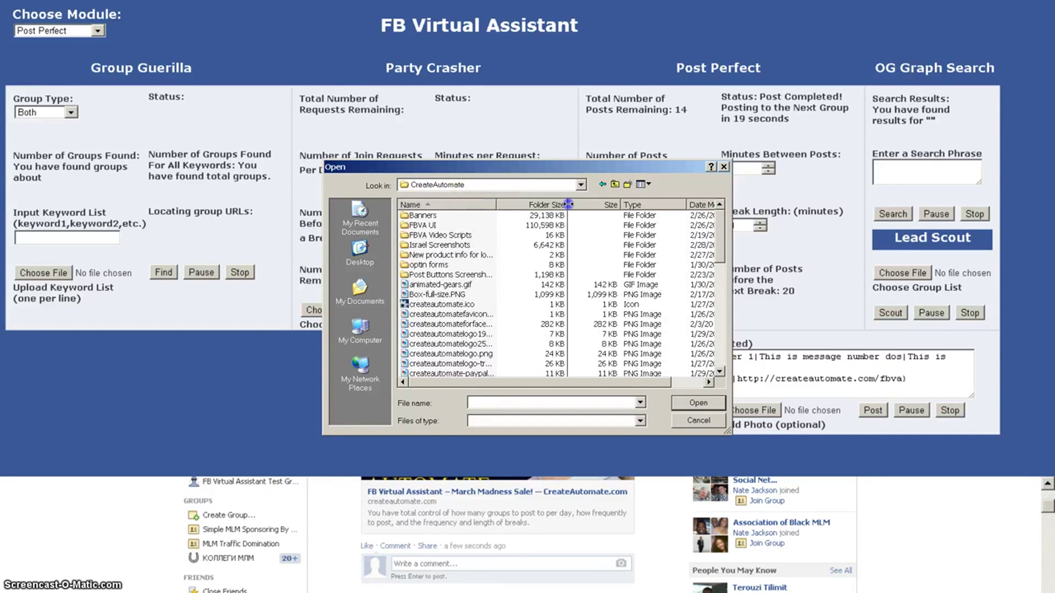
{"action": "left_click_drag", "start_coordinate": [496, 205], "coordinate": [614, 204]}
{"action": "scroll", "coordinate": [508, 313], "scroll_direction": "down", "scroll_amount": 1}
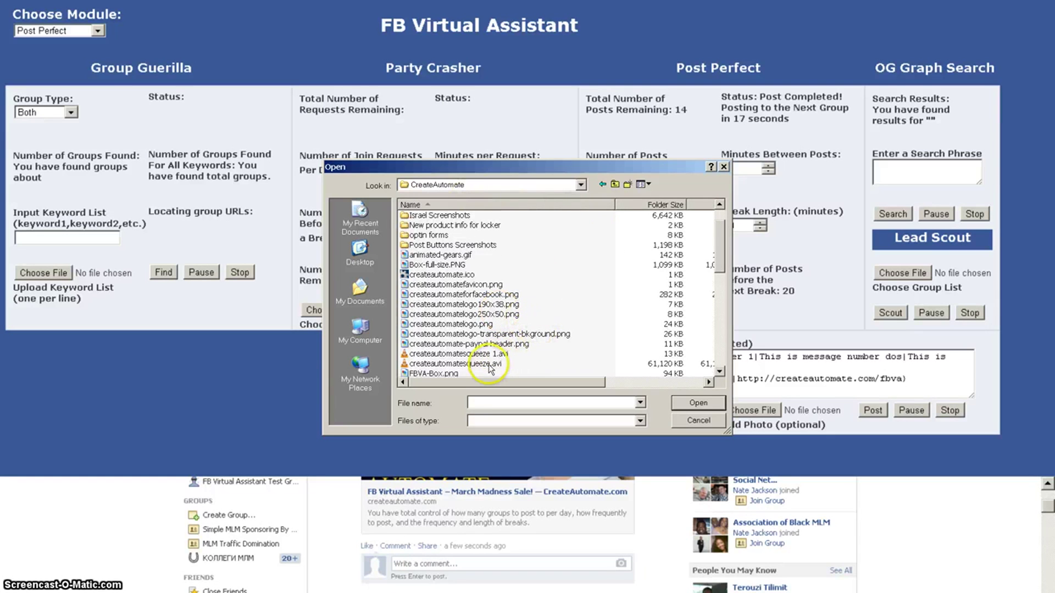
{"action": "double_click", "coordinate": [446, 324]}
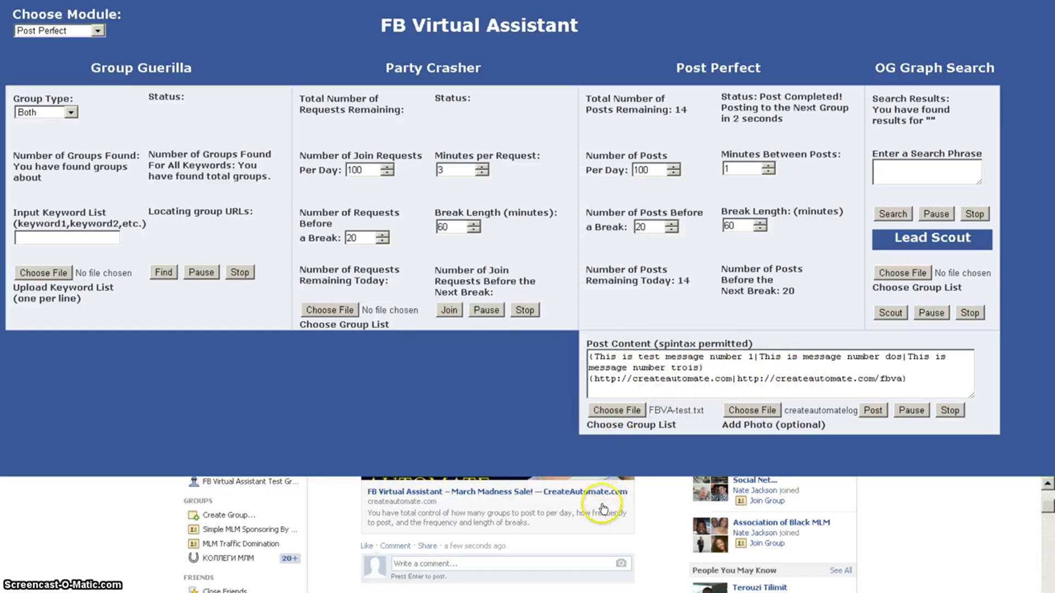
Step: Scroll the embedded Facebook group page to verify the message dos post, with 13 remaining
{"action": "scroll", "coordinate": [591, 546], "scroll_direction": "up", "scroll_amount": 2}
{"action": "scroll", "coordinate": [591, 544], "scroll_direction": "up", "scroll_amount": 2}
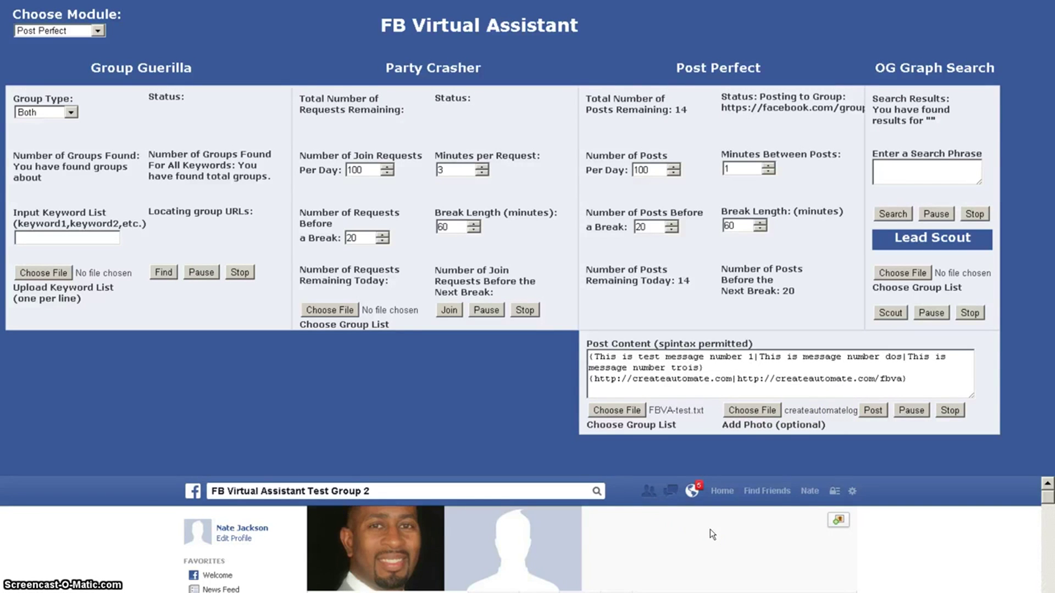
{"action": "scroll", "coordinate": [710, 529], "scroll_direction": "down", "scroll_amount": 3}
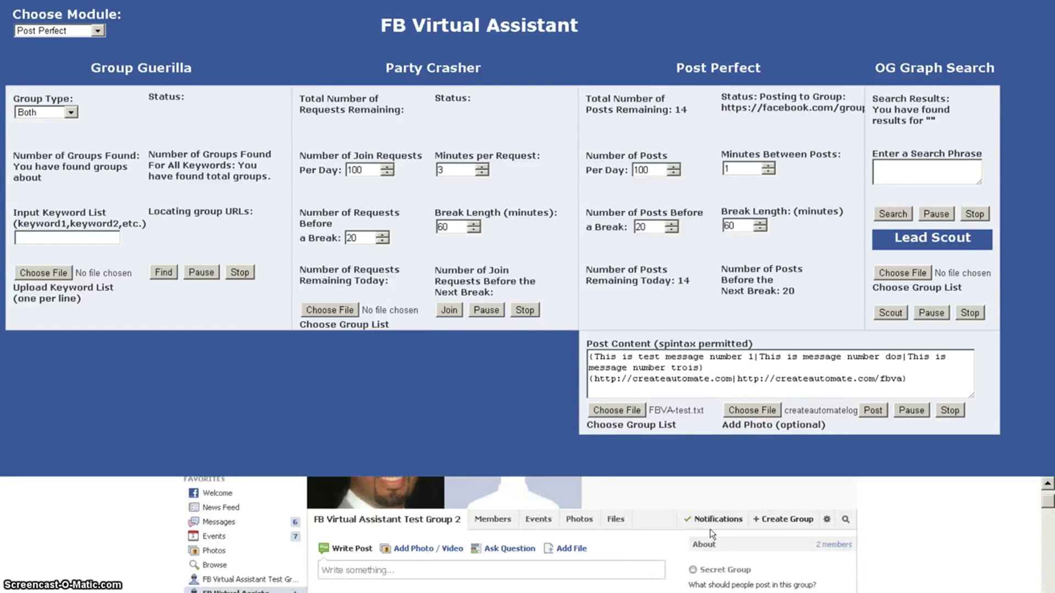
{"action": "scroll", "coordinate": [709, 529], "scroll_direction": "down", "scroll_amount": 3}
{"action": "scroll", "coordinate": [710, 529], "scroll_direction": "up", "scroll_amount": 3}
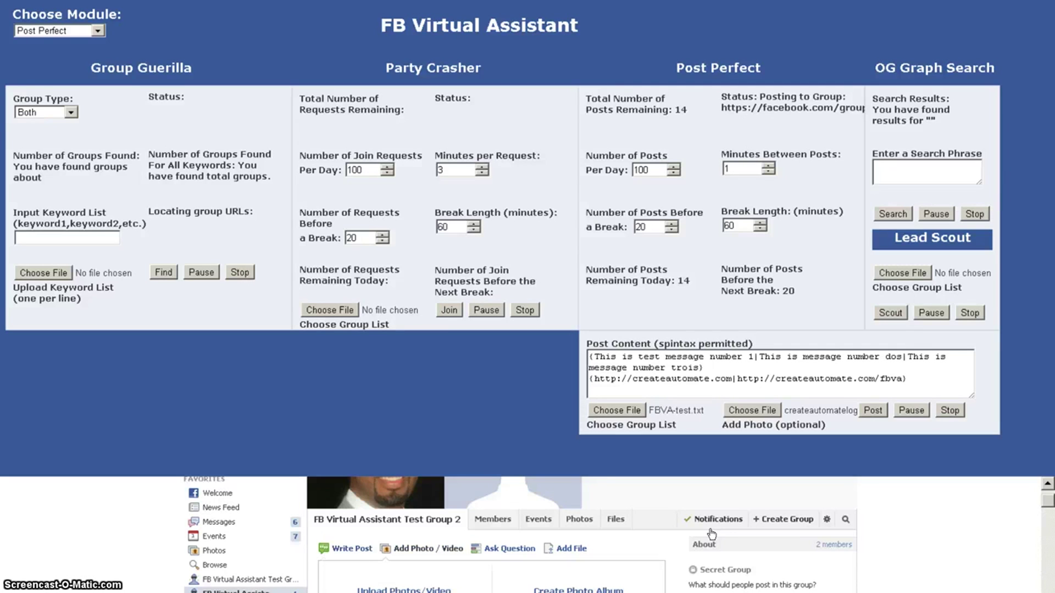
{"action": "scroll", "coordinate": [712, 534], "scroll_direction": "down", "scroll_amount": 3}
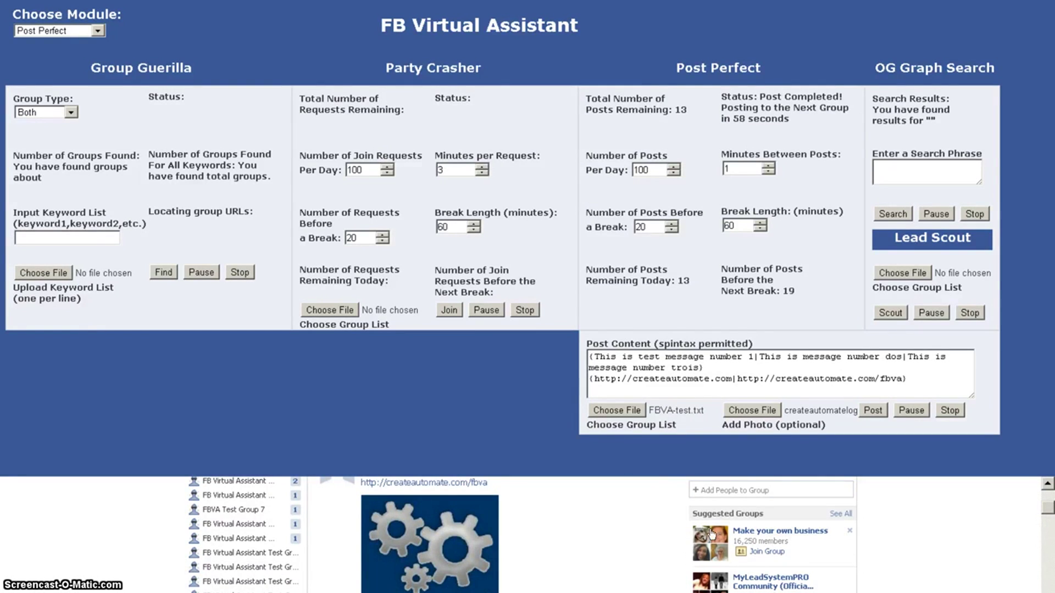
{"action": "scroll", "coordinate": [709, 529], "scroll_direction": "down", "scroll_amount": 1}
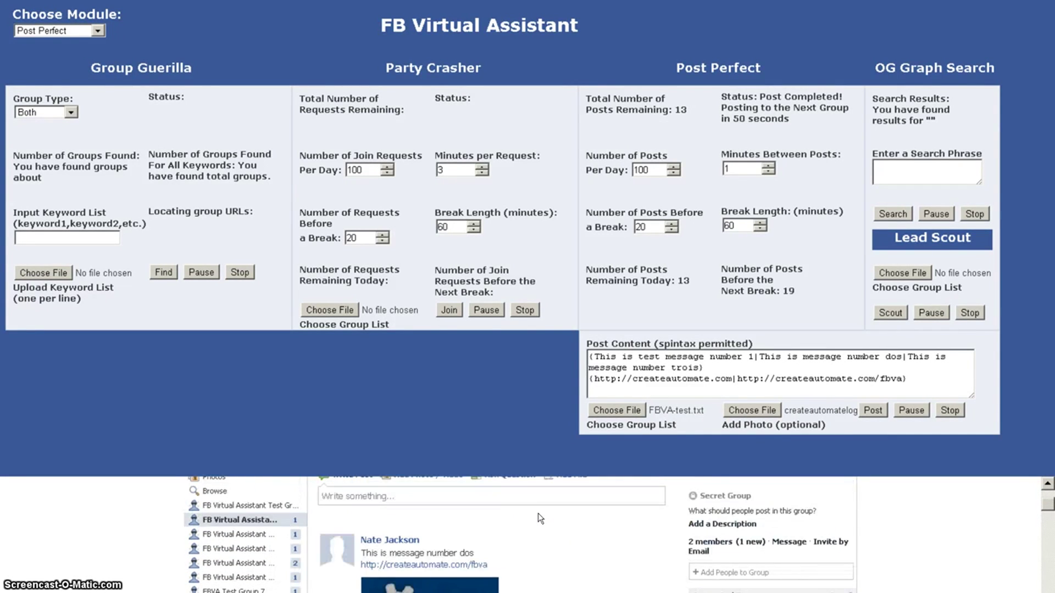
{"action": "scroll", "coordinate": [540, 519], "scroll_direction": "down", "scroll_amount": 1}
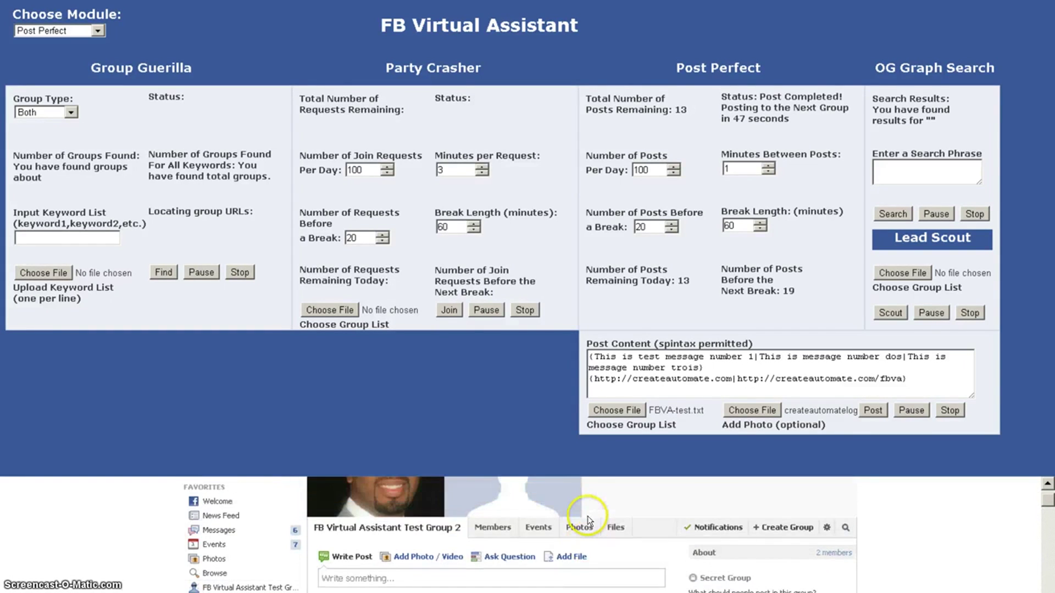
{"action": "scroll", "coordinate": [632, 502], "scroll_direction": "down", "scroll_amount": 3}
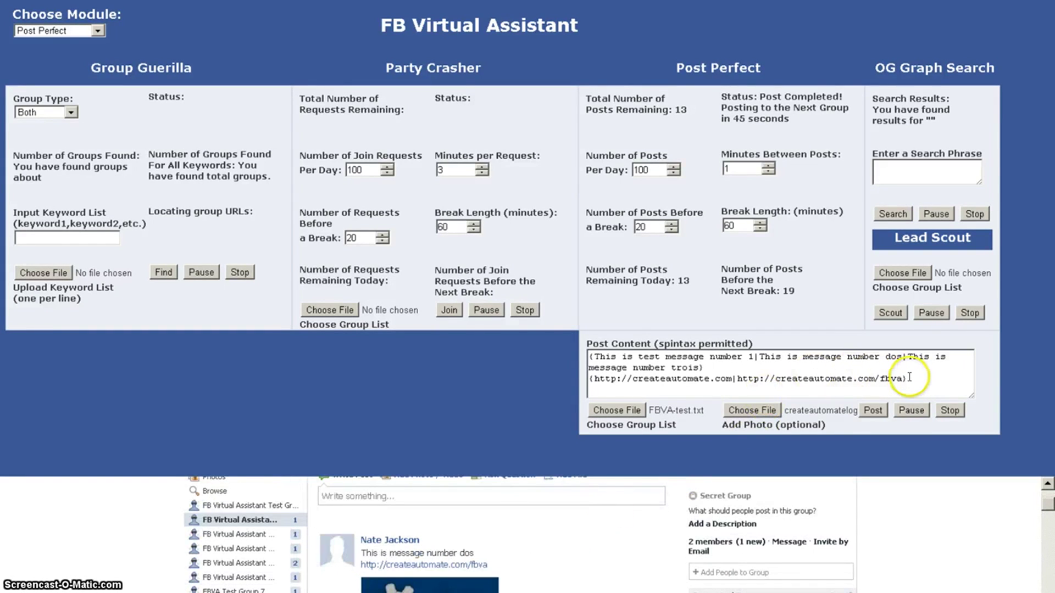